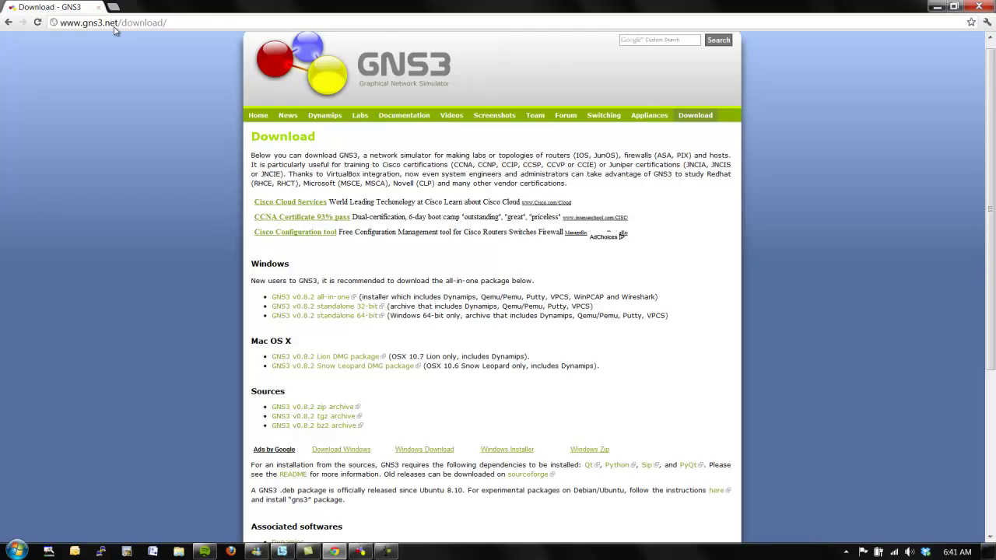
Scroll gns3.net/download to the VPCS 0.21a link under Associated softwares, then minimize Chrome.
{"action": "left_click", "coordinate": [210, 21]}
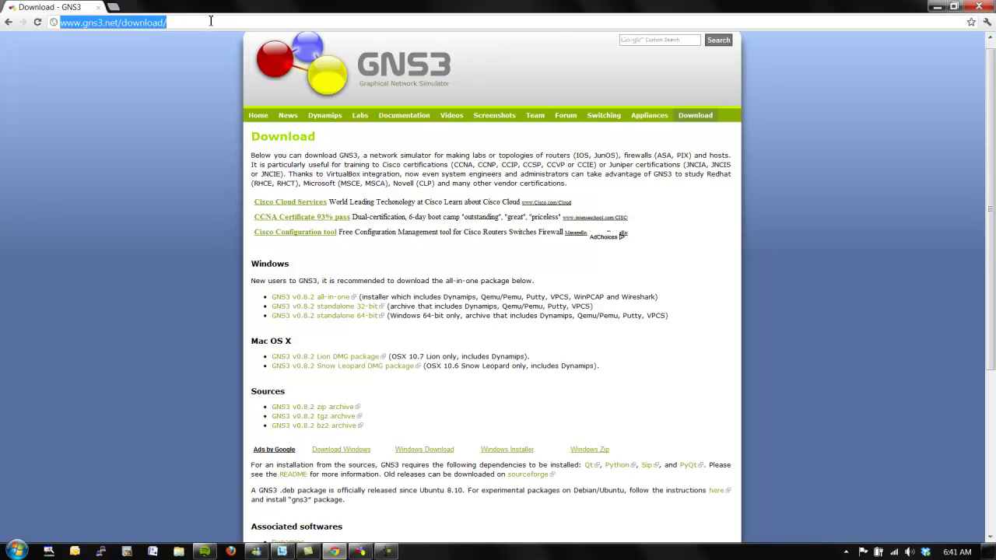
{"action": "left_click", "coordinate": [939, 196]}
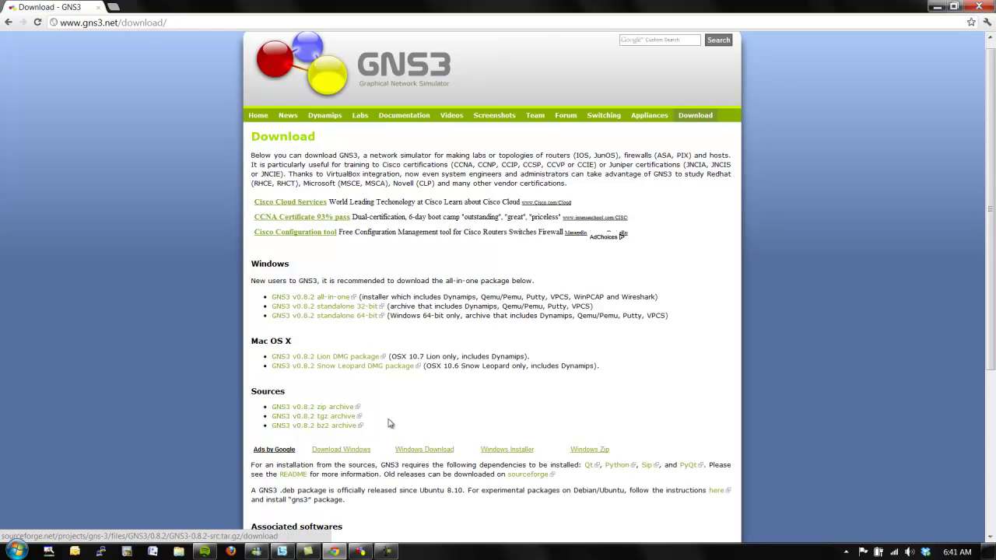
{"action": "left_click_drag", "start_coordinate": [990, 210], "coordinate": [990, 370]}
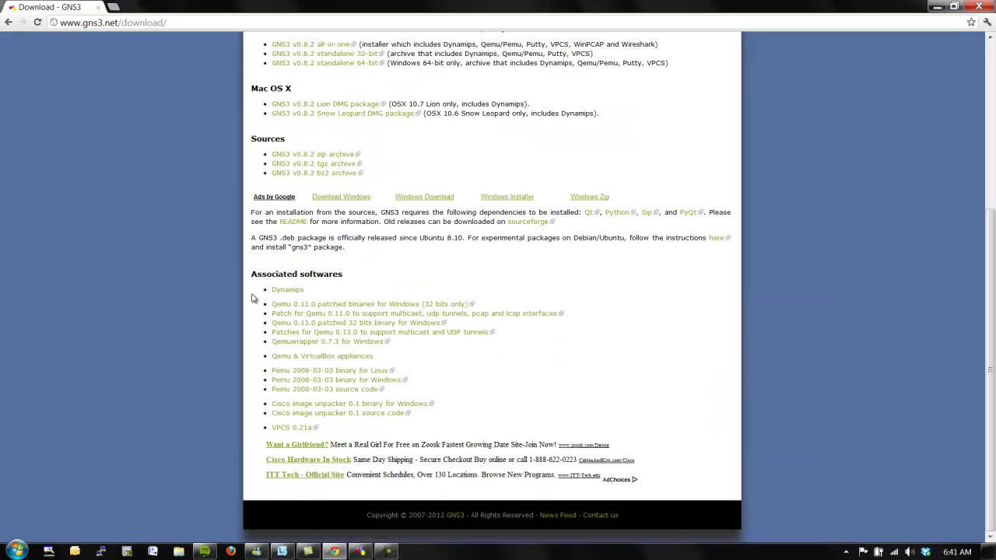
{"action": "left_click", "coordinate": [300, 432]}
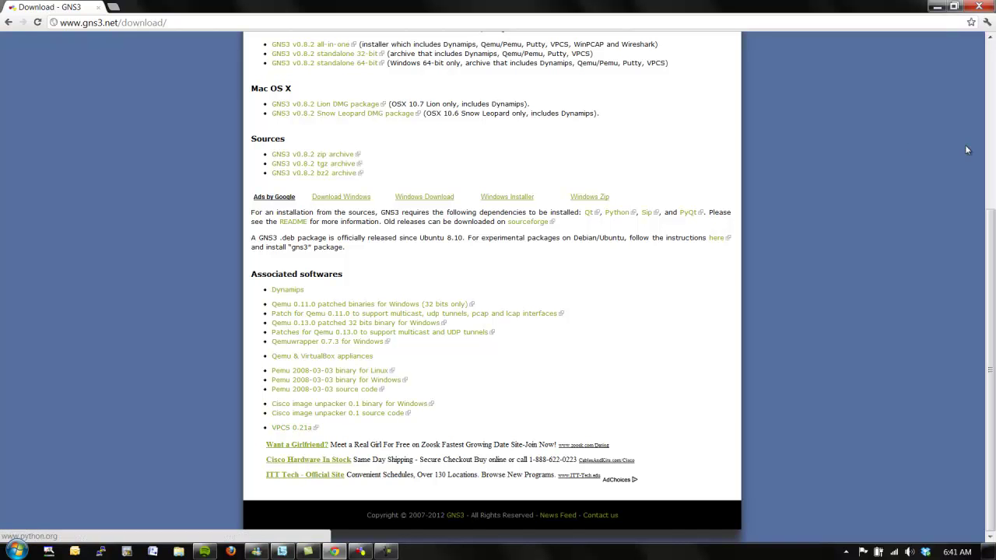
{"action": "left_click", "coordinate": [938, 6]}
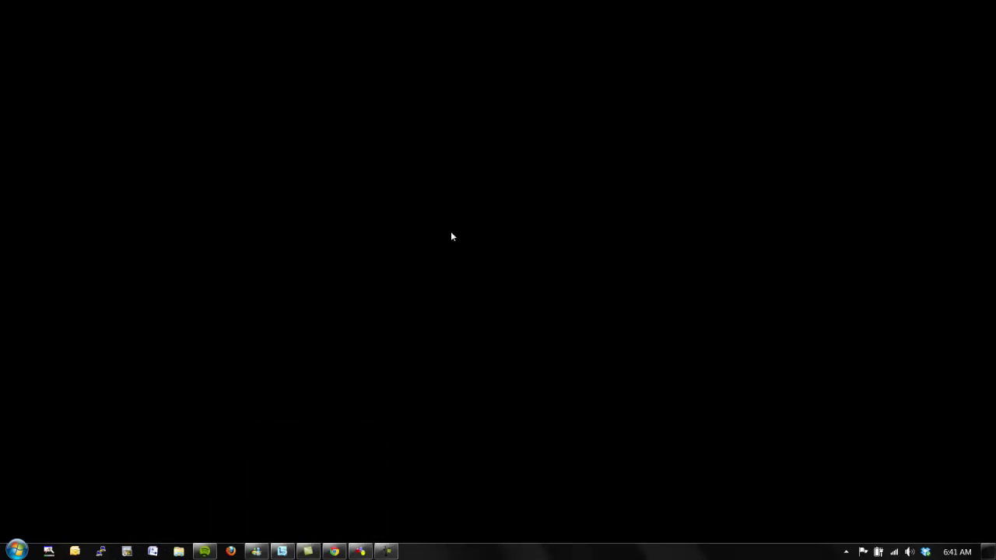
Run vpcs.exe to confirm it reaches the VPCS[1]> prompt, close it, and return to GNS3.
{"action": "key", "text": "super+r"}
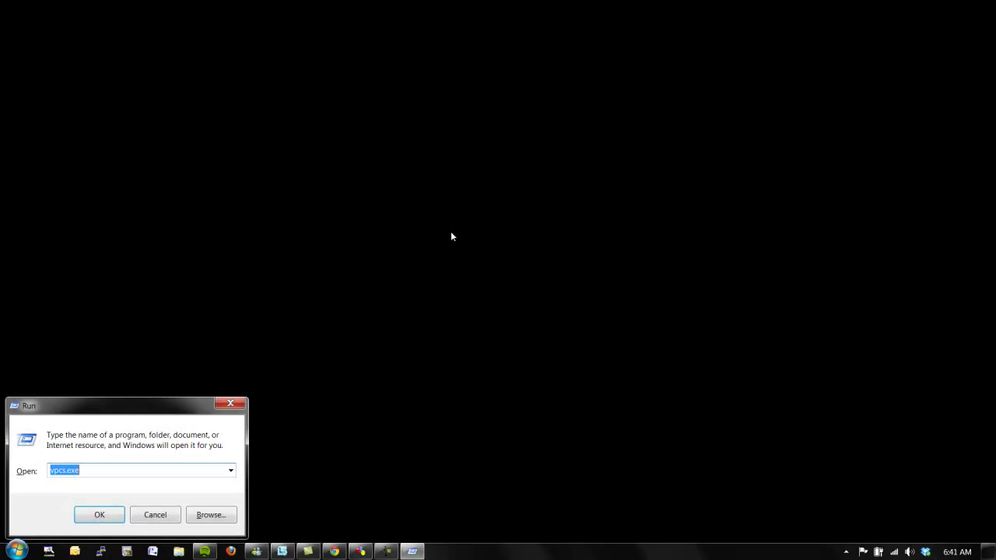
{"action": "key", "text": "Return"}
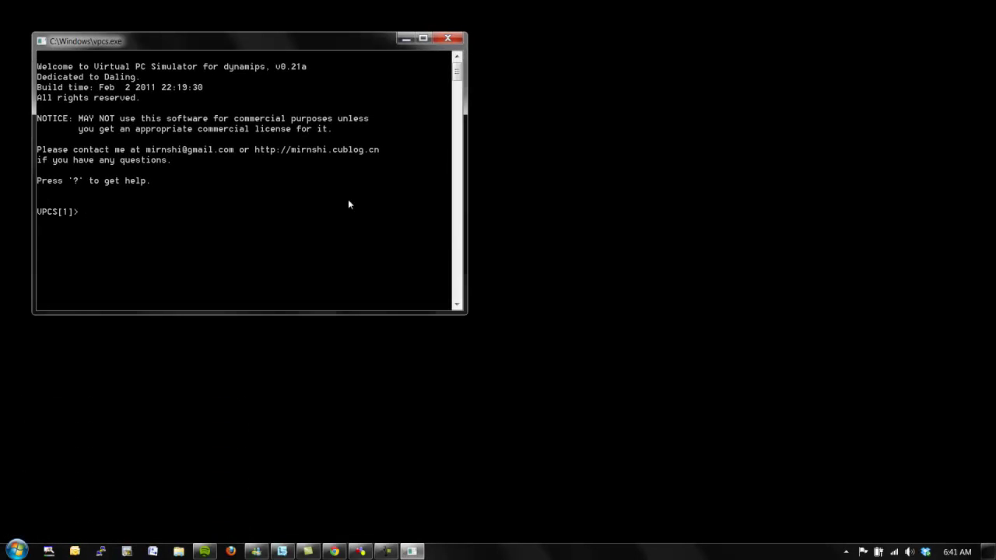
{"action": "left_click", "coordinate": [447, 38]}
{"action": "left_click", "coordinate": [370, 552]}
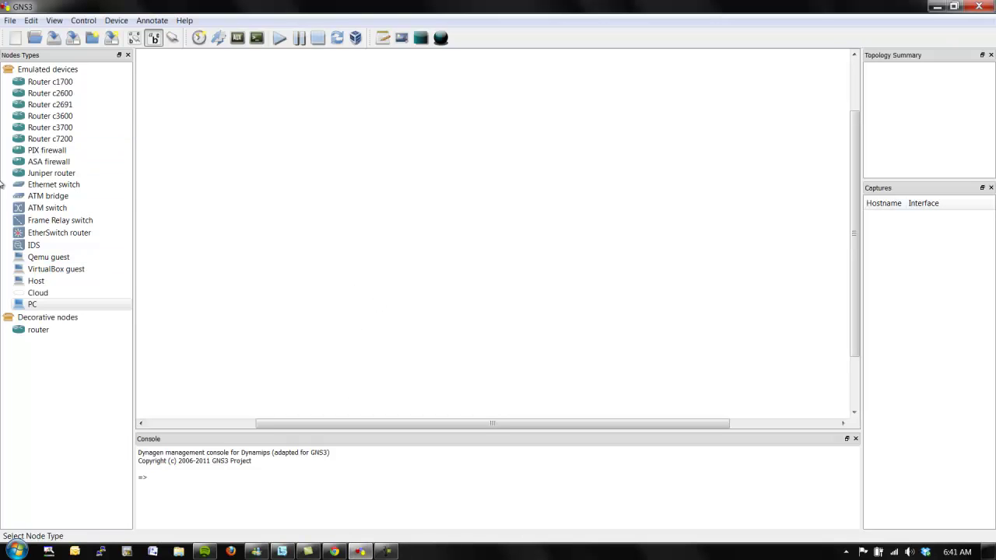
Drag a c3600 router onto the canvas as R1, then browse the Juniper, switch and PC node types.
{"action": "left_click", "coordinate": [31, 118]}
{"action": "left_click_drag", "start_coordinate": [28, 123], "coordinate": [370, 180]}
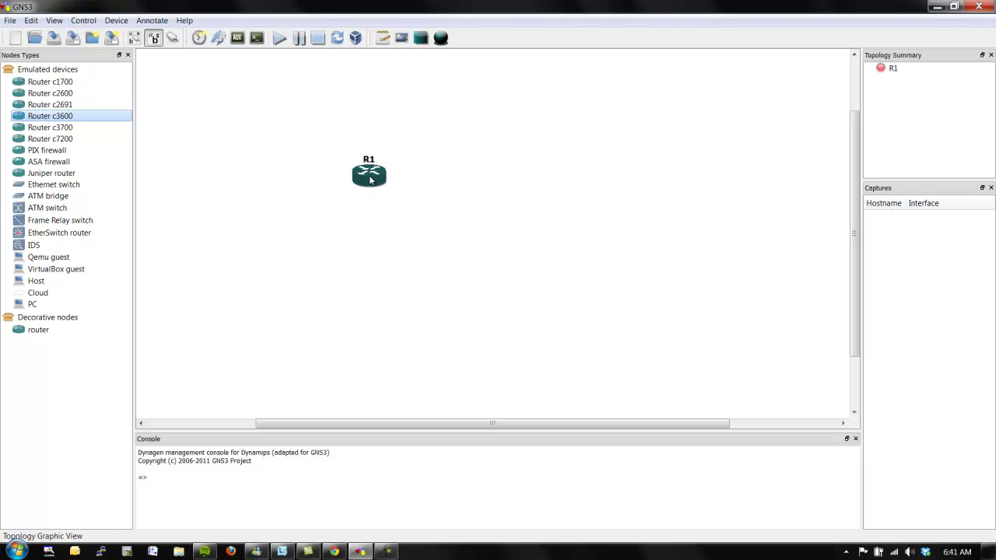
{"action": "left_click", "coordinate": [68, 175]}
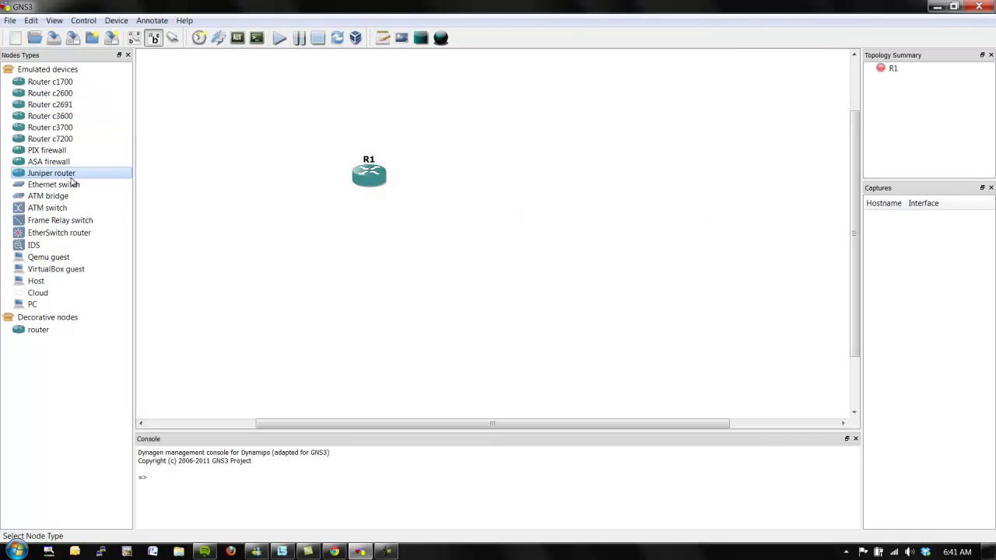
{"action": "left_click", "coordinate": [73, 185]}
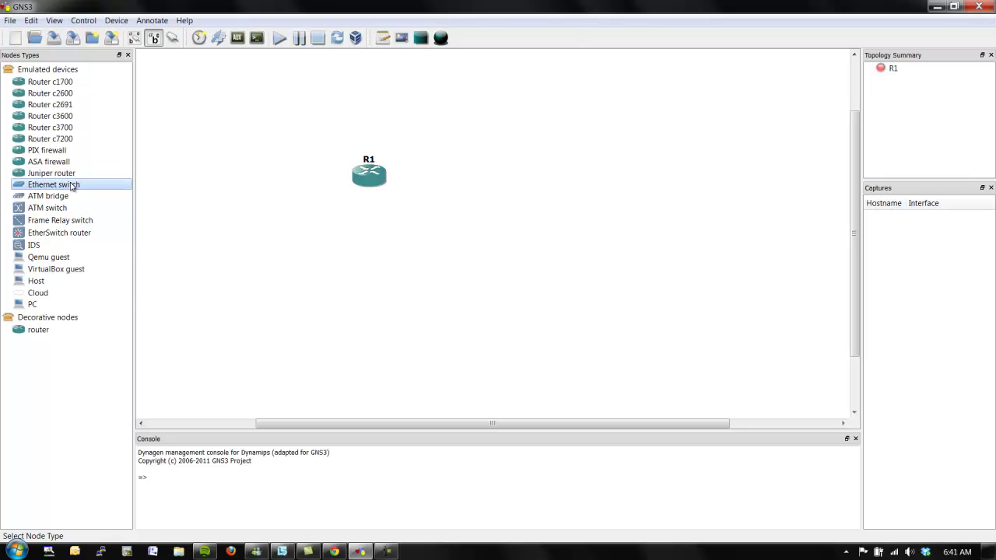
{"action": "left_click", "coordinate": [115, 307]}
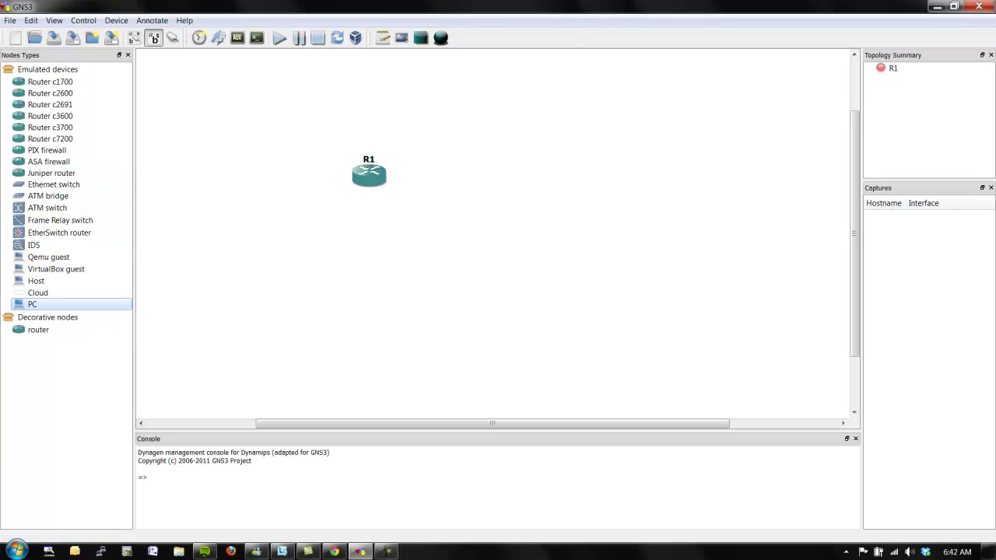
{"action": "left_click", "coordinate": [31, 20]}
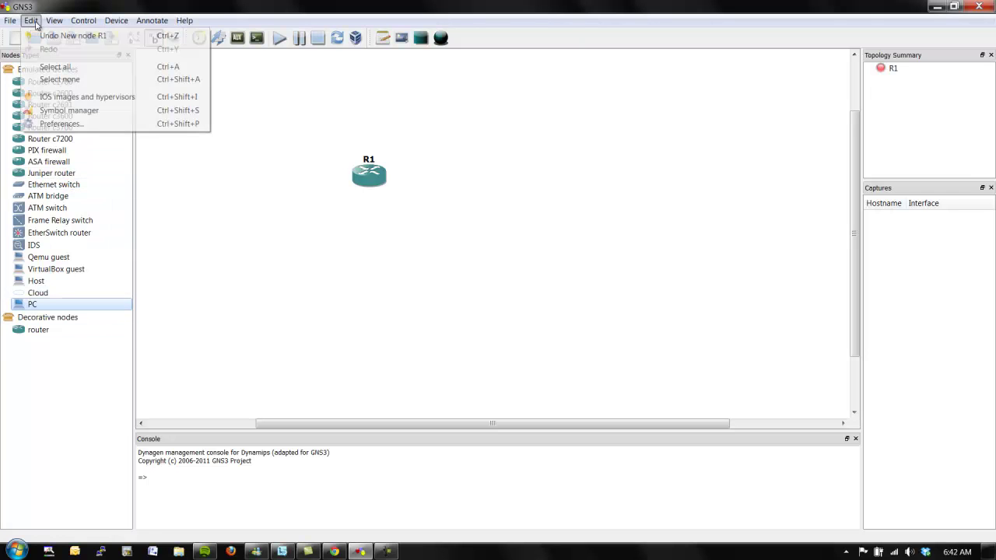
Remove the PC custom node in the Symbol Manager.
{"action": "left_click", "coordinate": [69, 109]}
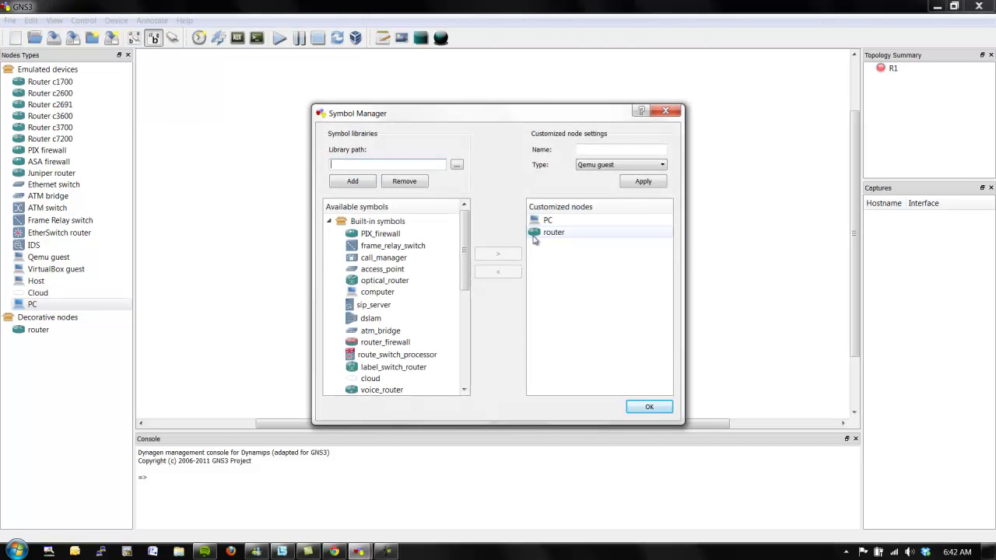
{"action": "left_click", "coordinate": [542, 223]}
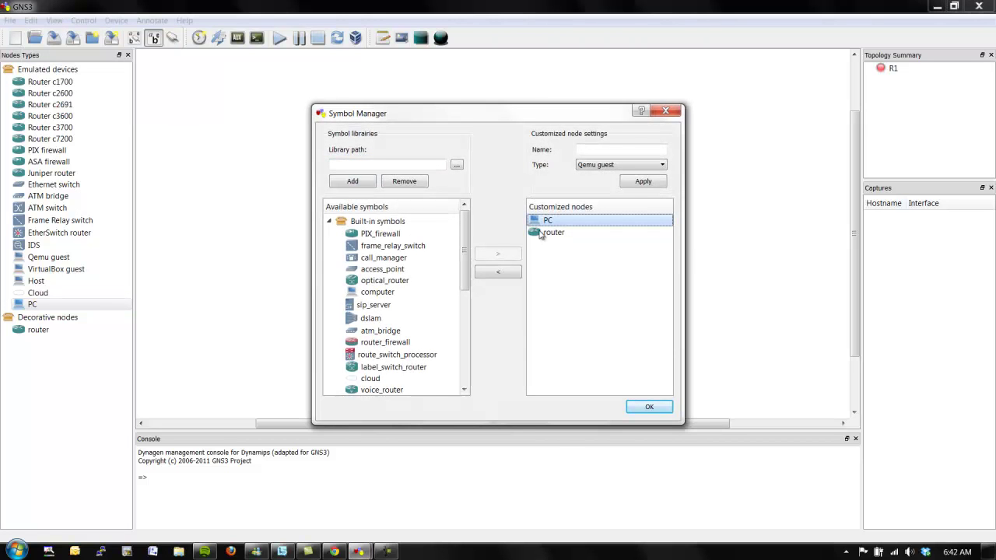
{"action": "left_click", "coordinate": [517, 271]}
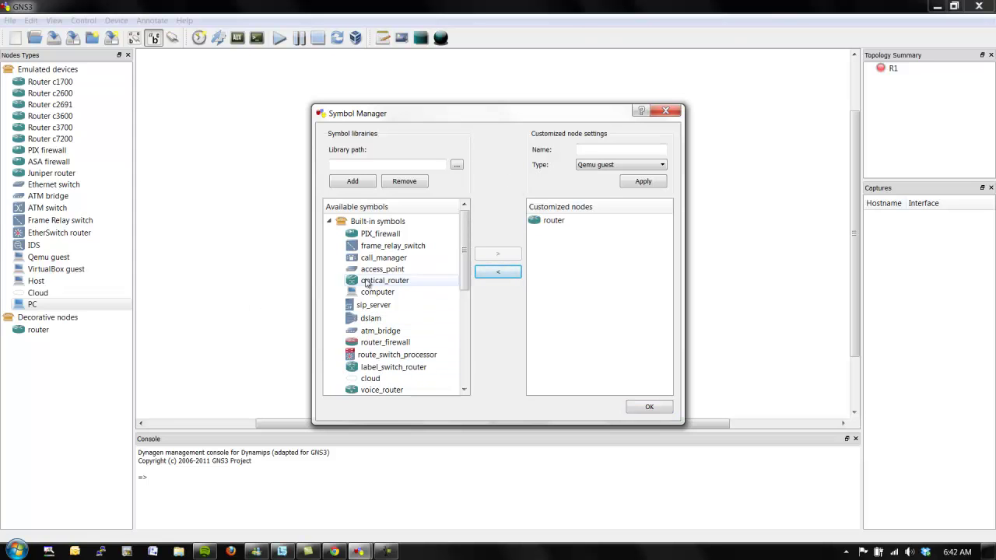
Add the computer symbol as a custom node named VPCS with type Cloud, and save.
{"action": "left_click", "coordinate": [400, 294]}
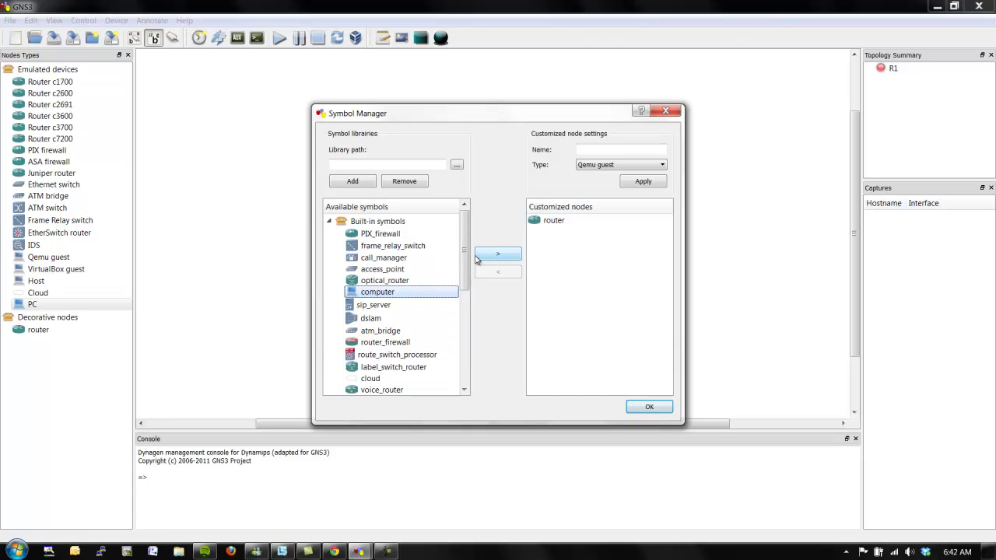
{"action": "left_click", "coordinate": [482, 257]}
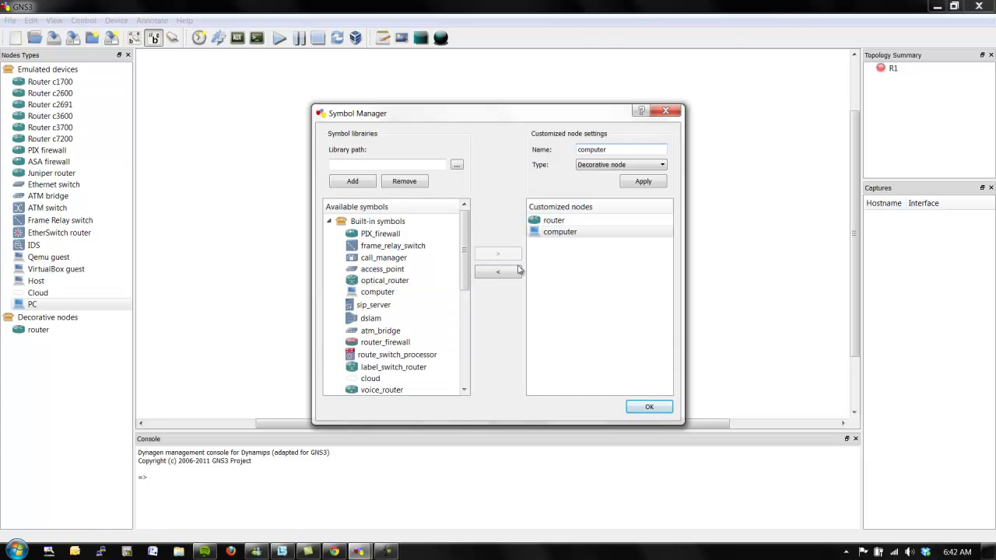
{"action": "left_click_drag", "start_coordinate": [619, 149], "coordinate": [498, 166]}
{"action": "type", "text": "VPCS"}
{"action": "left_click", "coordinate": [619, 166]}
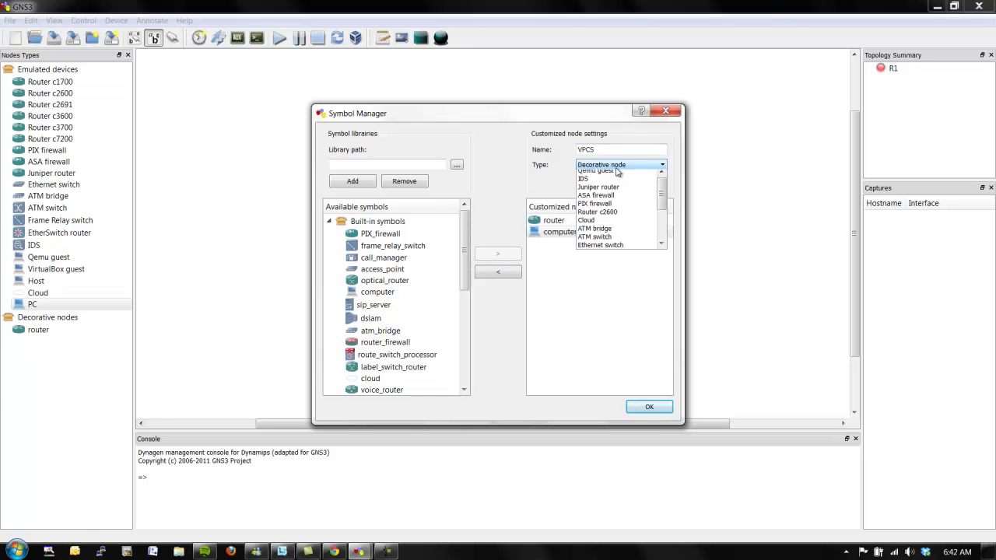
{"action": "left_click", "coordinate": [617, 184]}
{"action": "left_click", "coordinate": [632, 182]}
{"action": "left_click", "coordinate": [653, 407]}
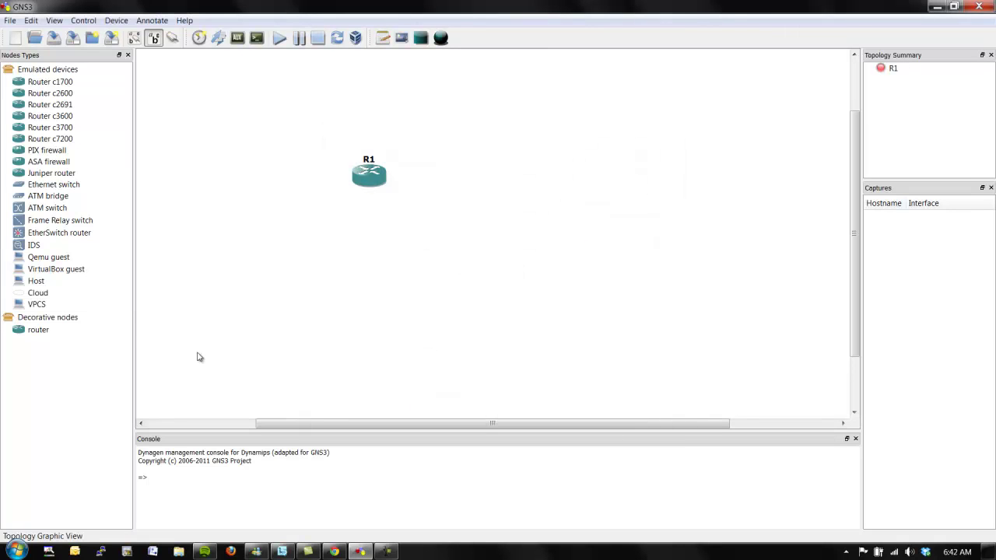
Place VPCS node C3 below R1 and fit R1's slot 0 with an NM-1FE-TX adapter.
{"action": "left_click_drag", "start_coordinate": [18, 304], "coordinate": [375, 287]}
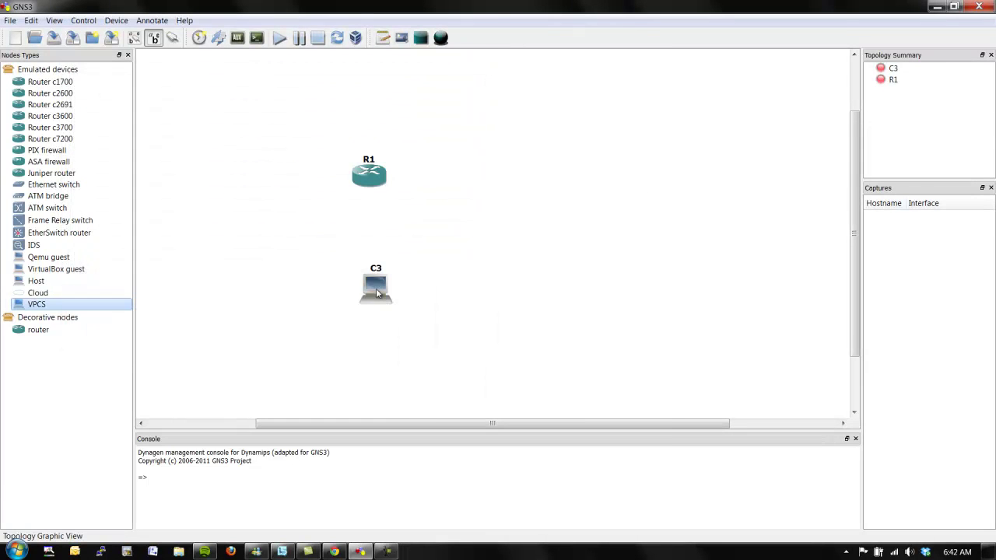
{"action": "right_click", "coordinate": [367, 175]}
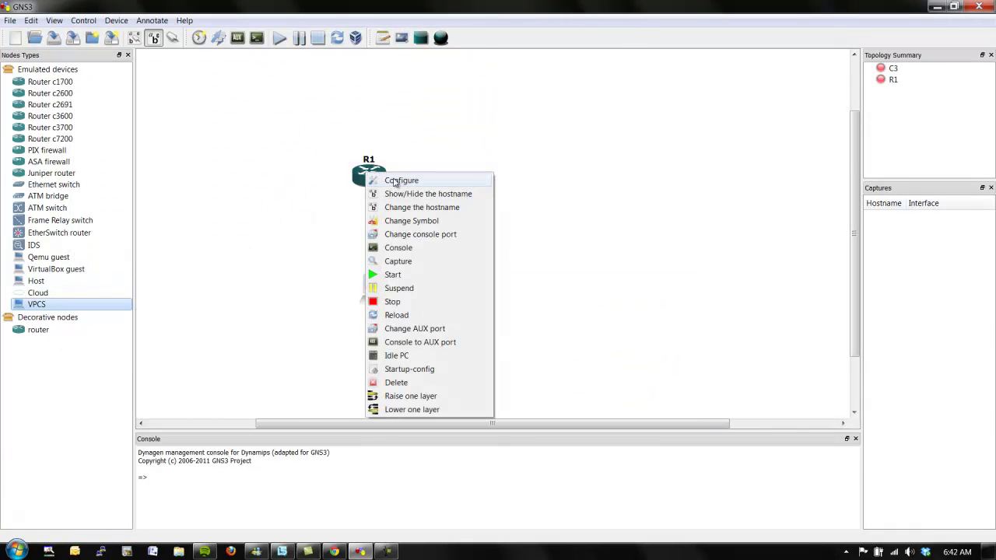
{"action": "left_click", "coordinate": [397, 180]}
{"action": "left_click", "coordinate": [354, 172]}
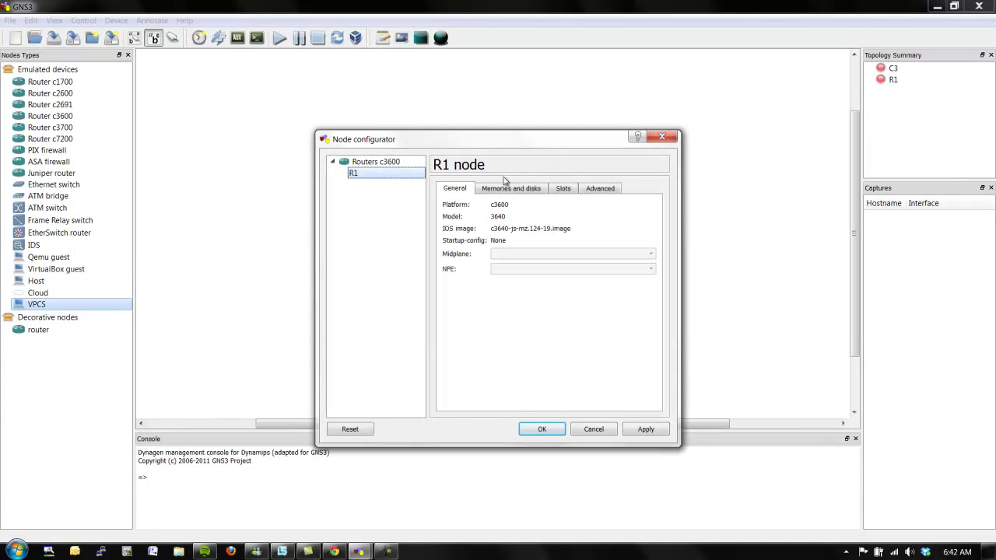
{"action": "left_click", "coordinate": [563, 189]}
{"action": "left_click", "coordinate": [554, 221]}
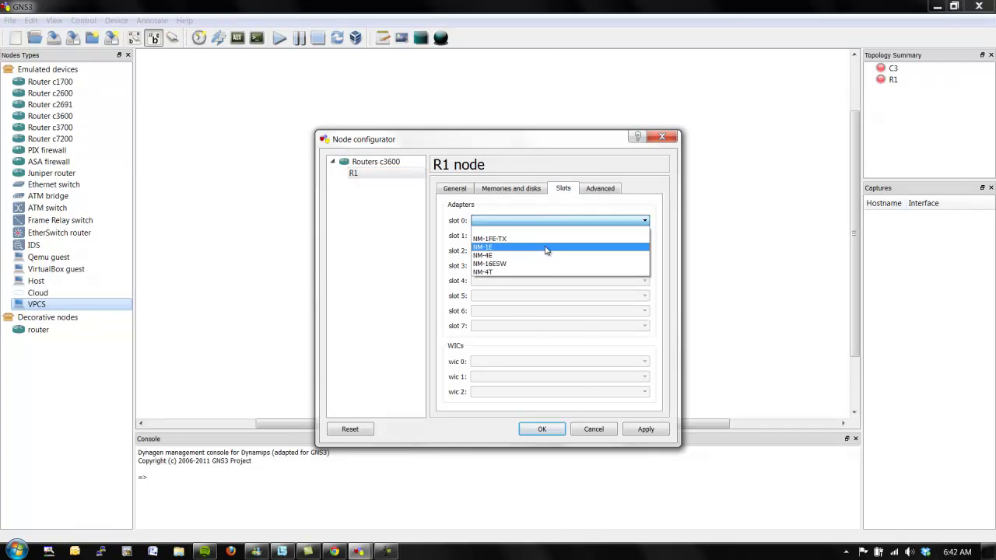
{"action": "left_click", "coordinate": [547, 239]}
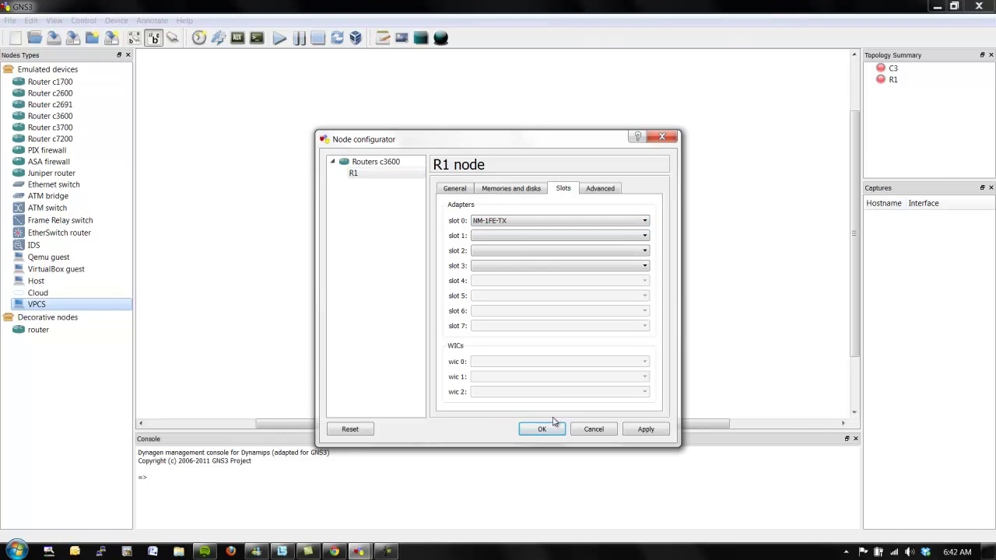
{"action": "left_click", "coordinate": [543, 429]}
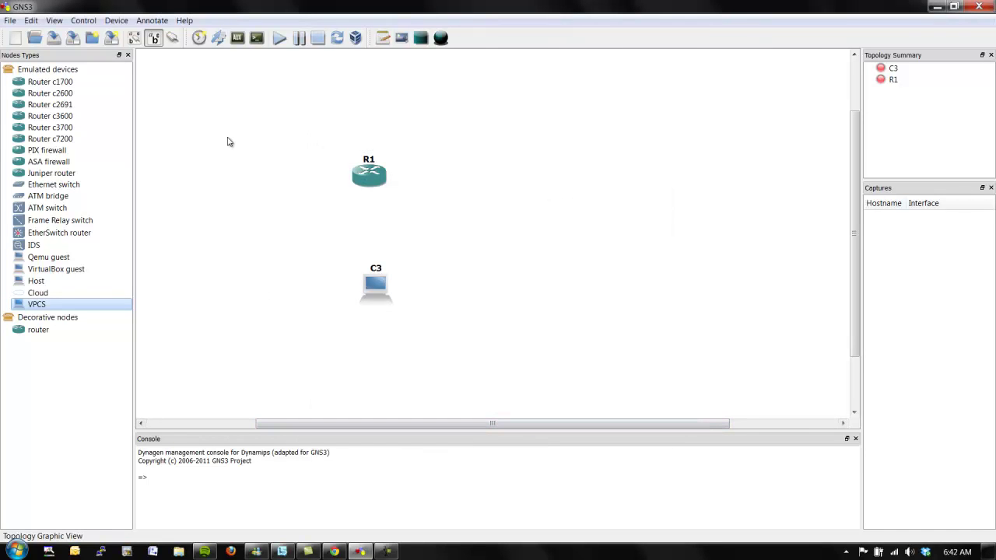
Open C3's configuration to view its NIO settings, then close it unchanged.
{"action": "right_click", "coordinate": [376, 302]}
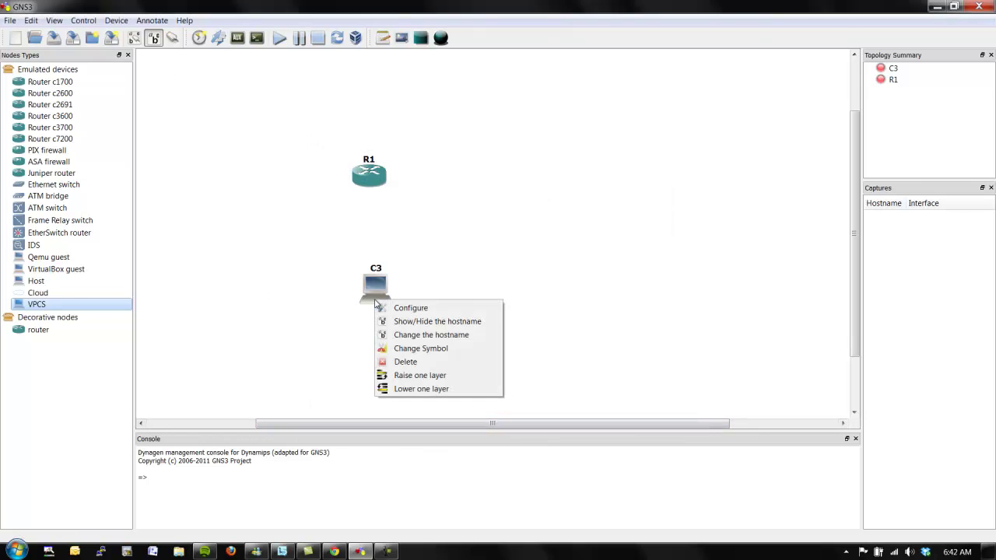
{"action": "left_click", "coordinate": [386, 309]}
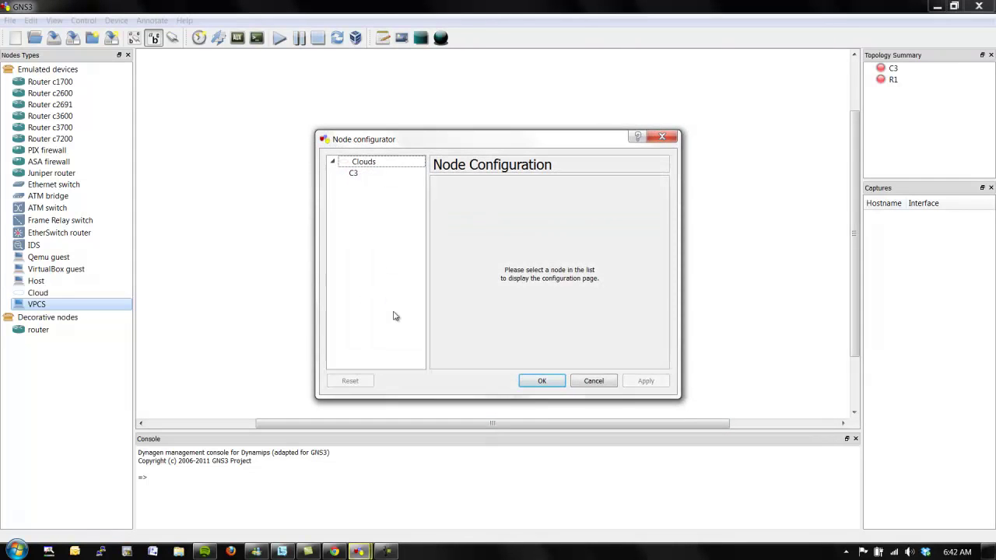
{"action": "left_click", "coordinate": [360, 174]}
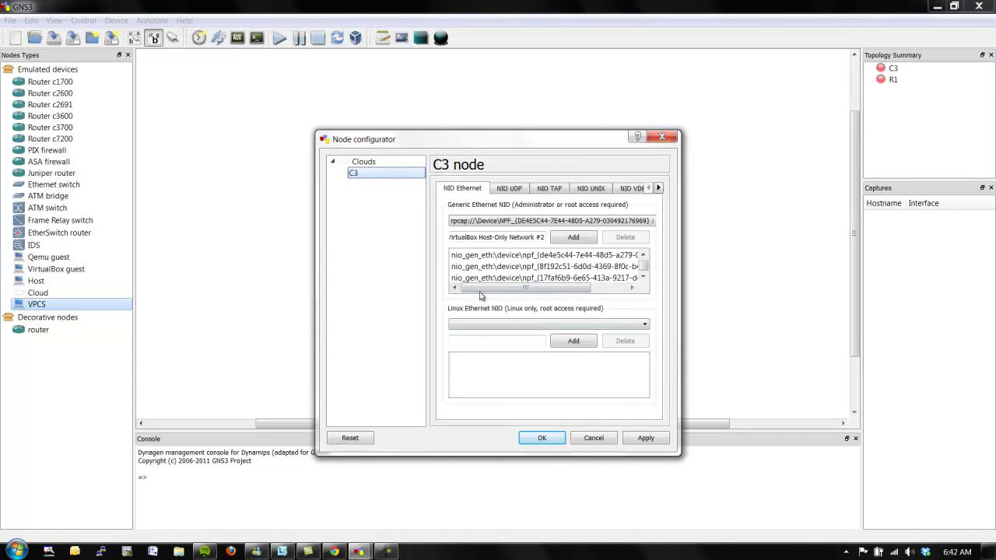
{"action": "left_click", "coordinate": [662, 137]}
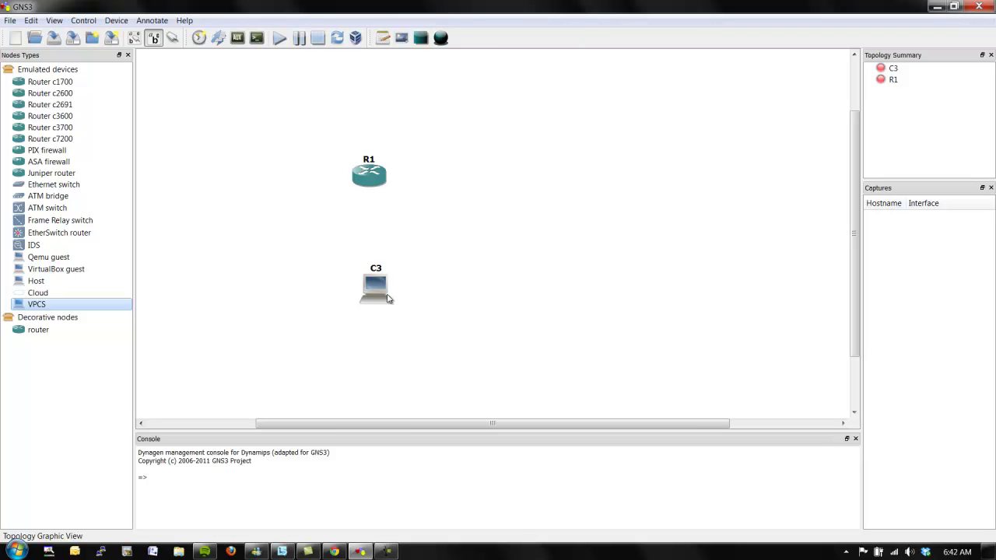
Add a UDP NIO to C3 from local port 30000 to 127.0.0.1:20000 and apply it.
{"action": "right_click", "coordinate": [387, 298]}
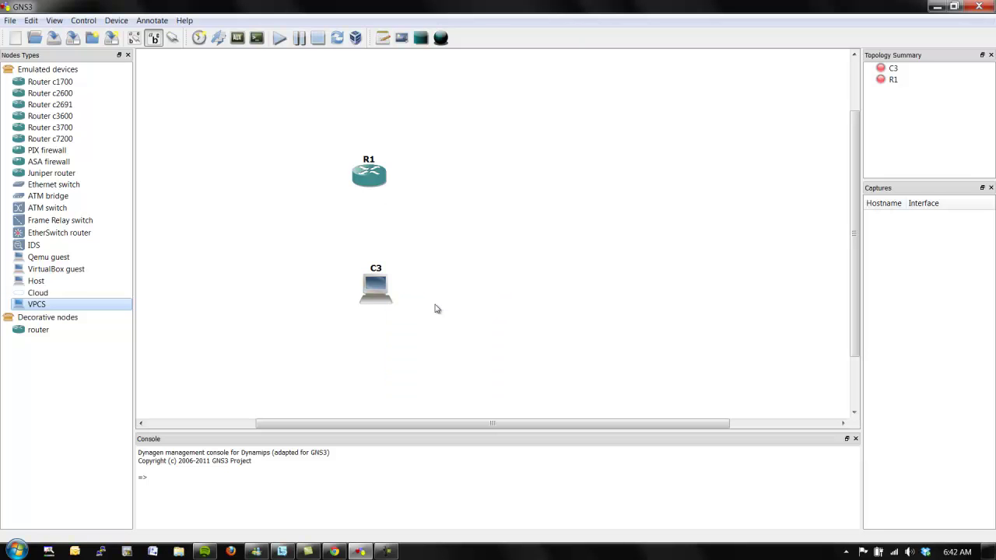
{"action": "left_click", "coordinate": [422, 303]}
{"action": "left_click", "coordinate": [378, 174]}
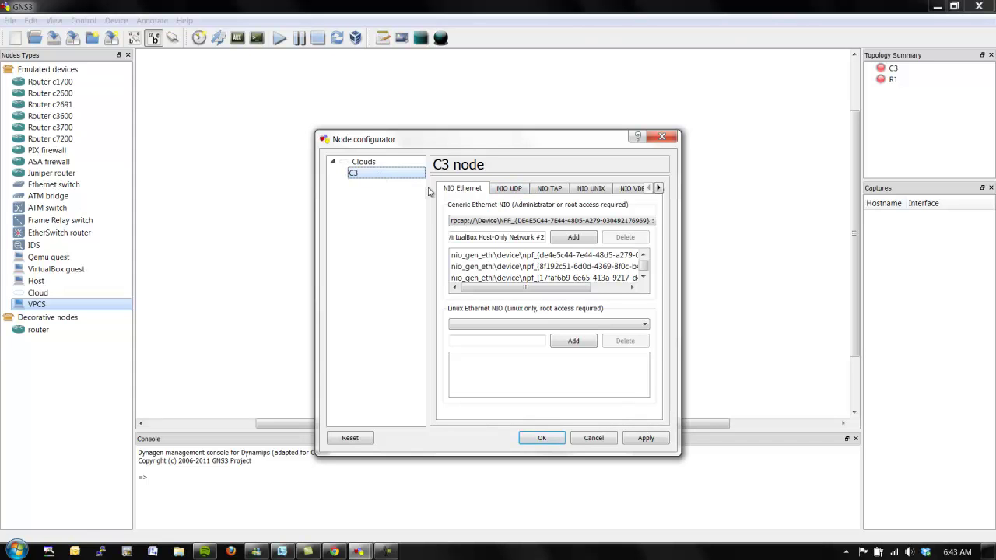
{"action": "left_click", "coordinate": [502, 191]}
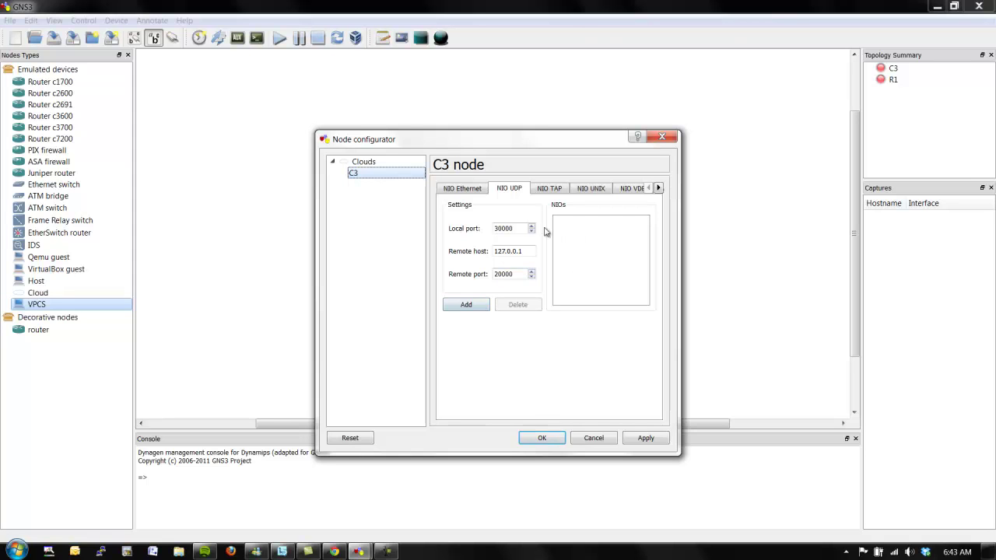
{"action": "left_click", "coordinate": [464, 306]}
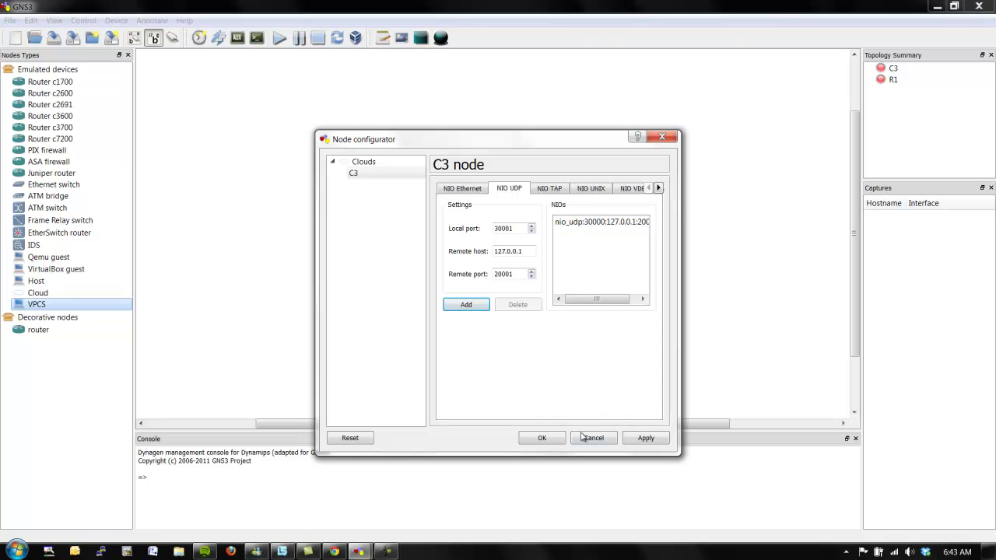
{"action": "left_click", "coordinate": [644, 440]}
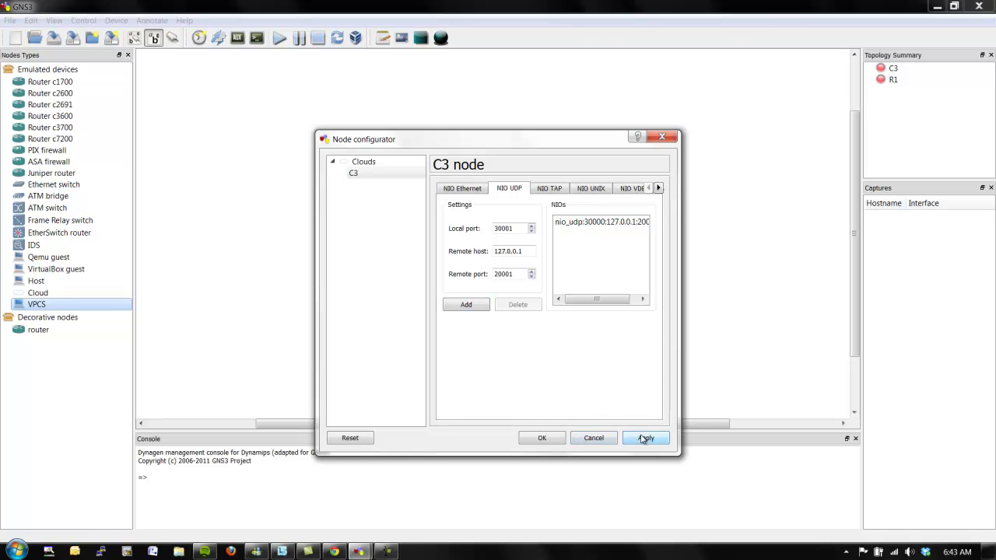
Connect R1 to C3's nio_udp with a FastEthernet link and start all devices.
{"action": "left_click", "coordinate": [542, 439]}
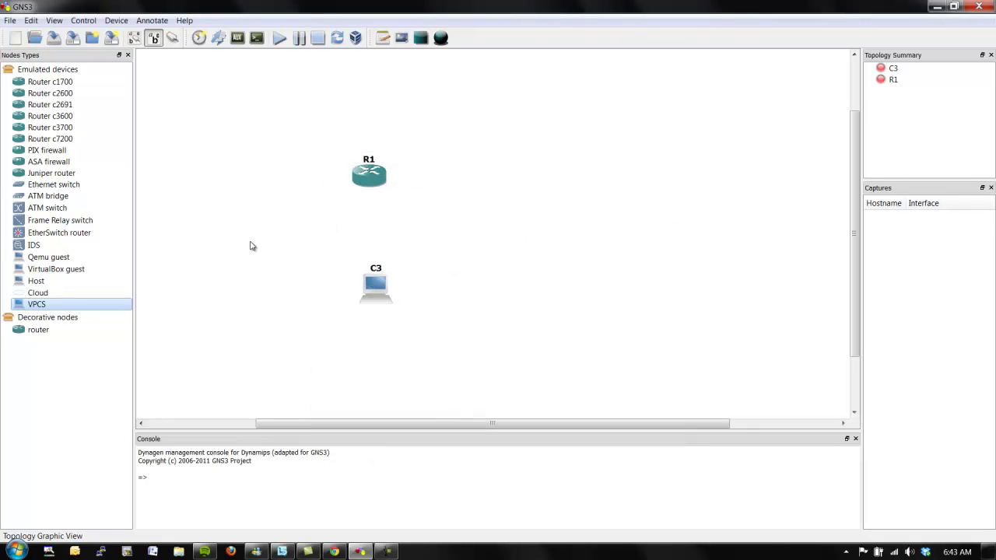
{"action": "left_click", "coordinate": [172, 39]}
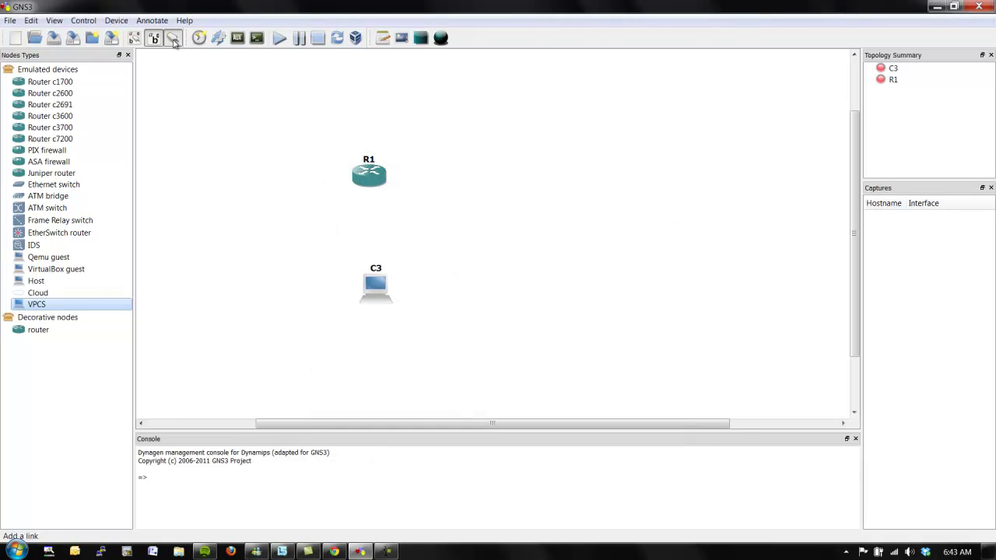
{"action": "left_click", "coordinate": [210, 98]}
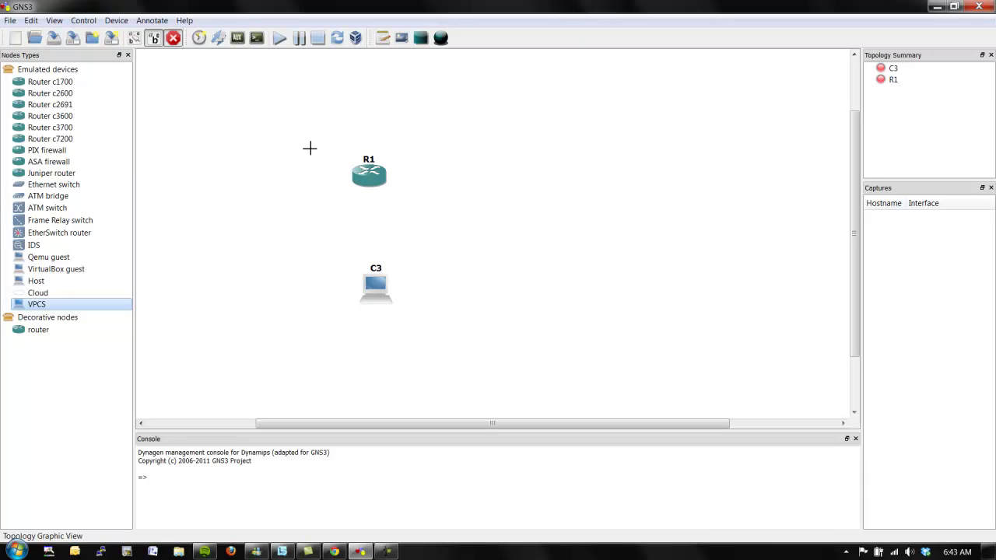
{"action": "left_click", "coordinate": [368, 176]}
{"action": "left_click", "coordinate": [378, 293]}
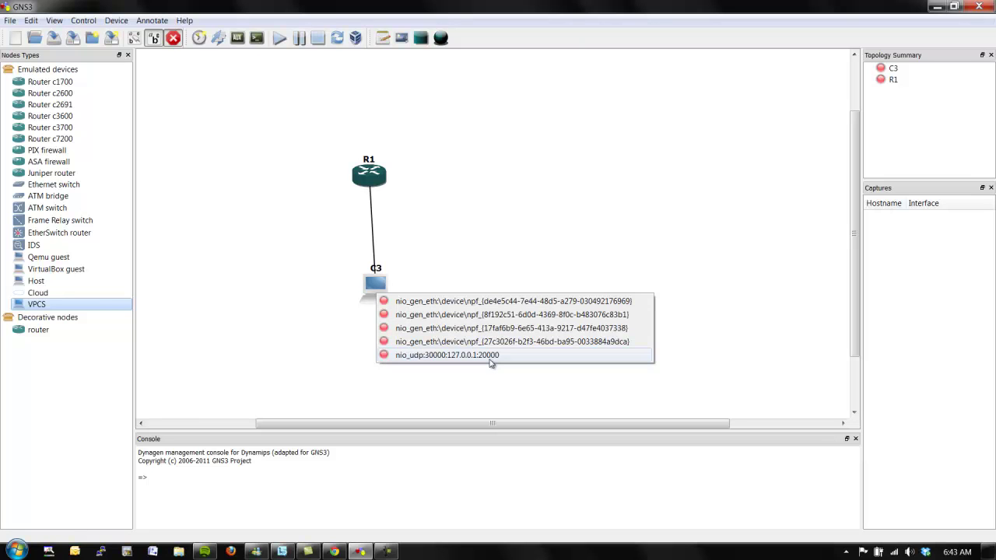
{"action": "left_click", "coordinate": [491, 356]}
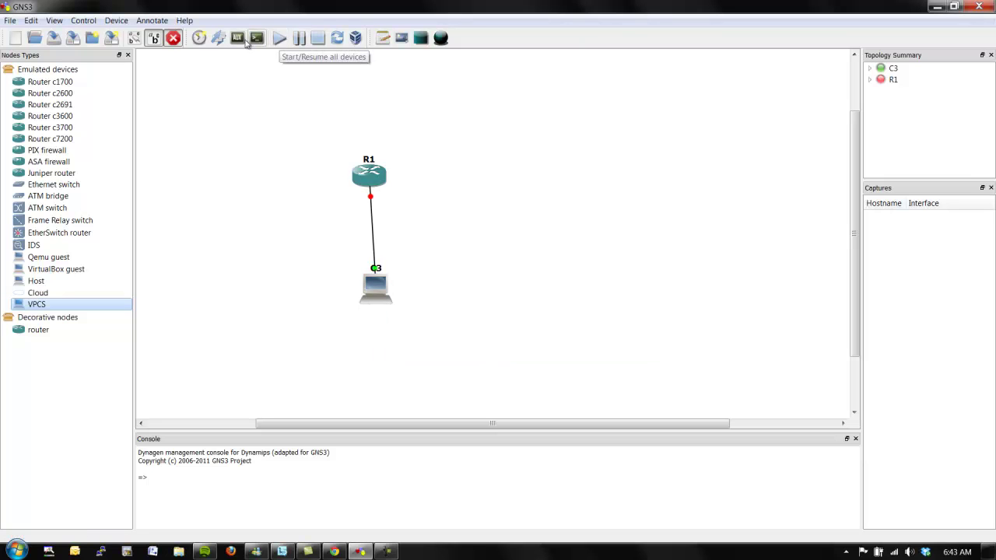
{"action": "left_click", "coordinate": [174, 38]}
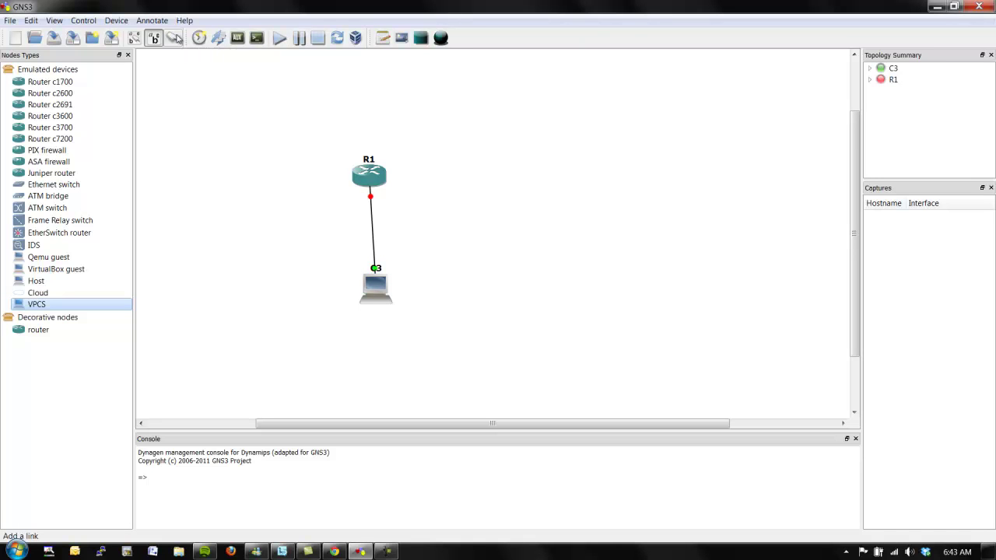
{"action": "left_click", "coordinate": [280, 39]}
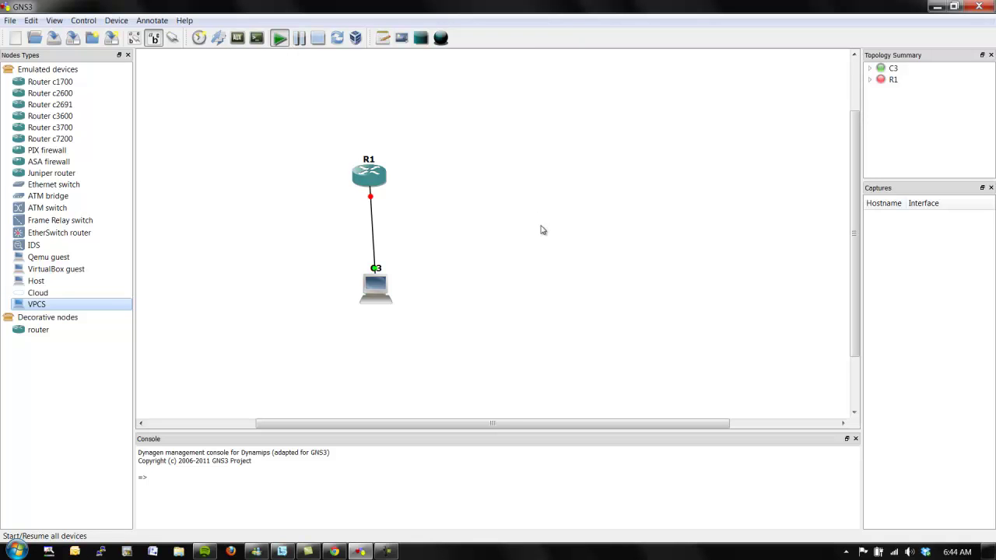
Open a console to R1 and enter privileged mode with en.
{"action": "right_click", "coordinate": [367, 169]}
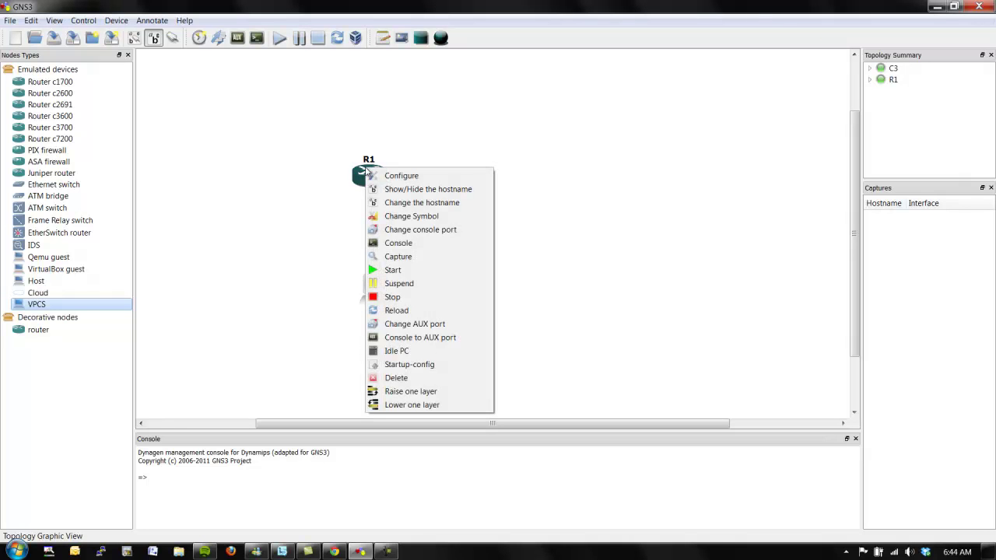
{"action": "left_click", "coordinate": [405, 246]}
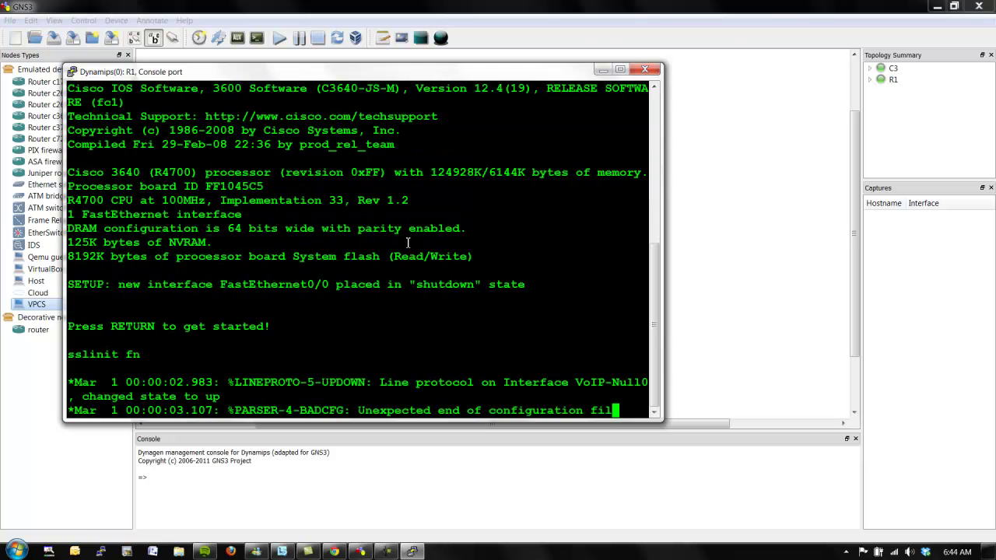
{"action": "type", "text": "en"}
{"action": "key", "text": "Return"}
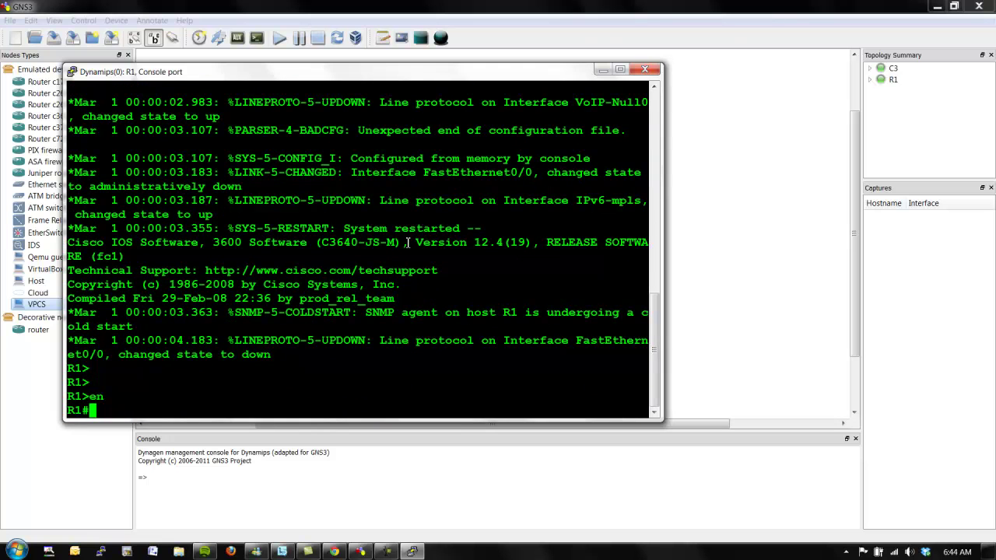
Confirm with 'sh ip int bri | ex una' that no addresses are assigned, then enter conf t.
{"action": "type", "text": "sh ip int bri | ex una"}
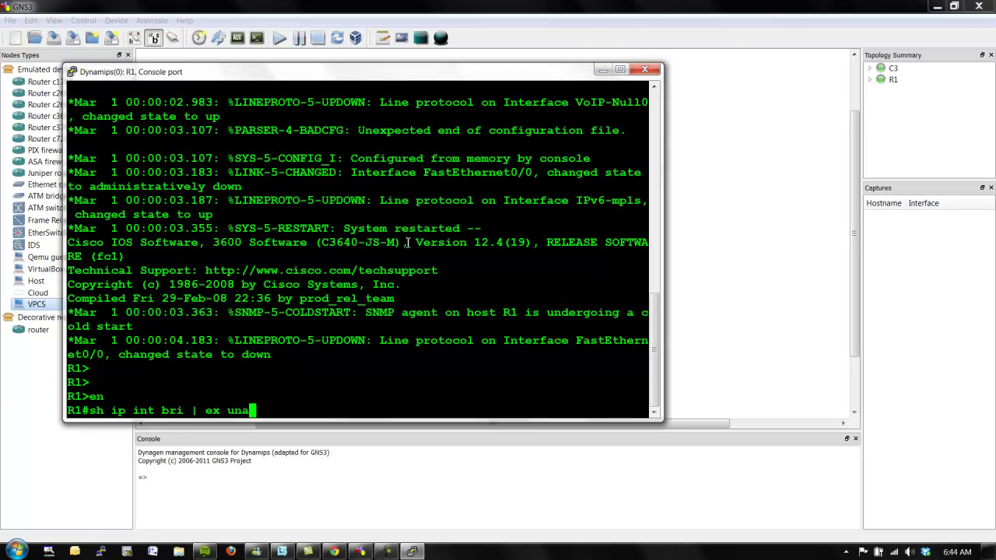
{"action": "key", "text": "Return"}
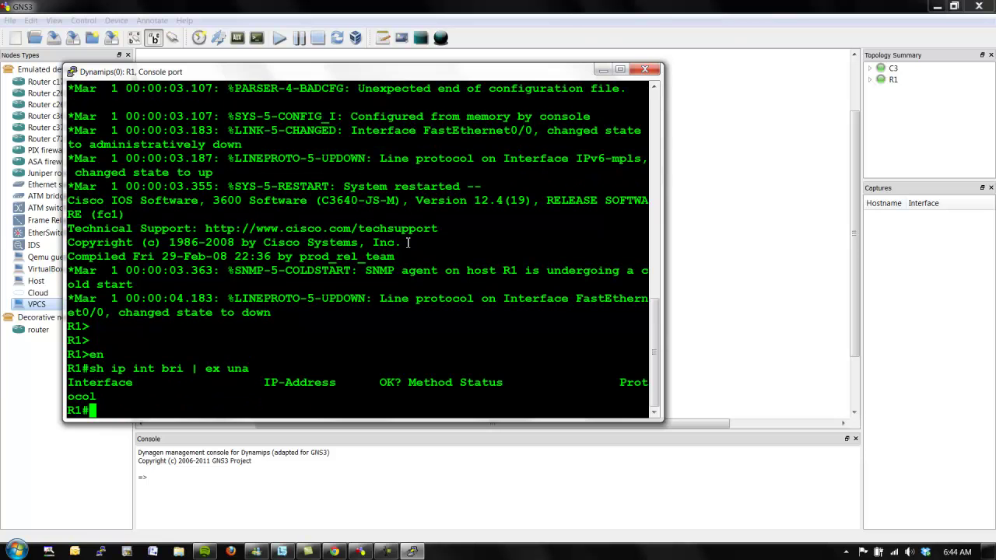
{"action": "type", "text": "conf t"}
{"action": "key", "text": "Return"}
Create a local user with a password, set an enable secret, and list R1's interfaces.
{"action": "type", "text": "use"}
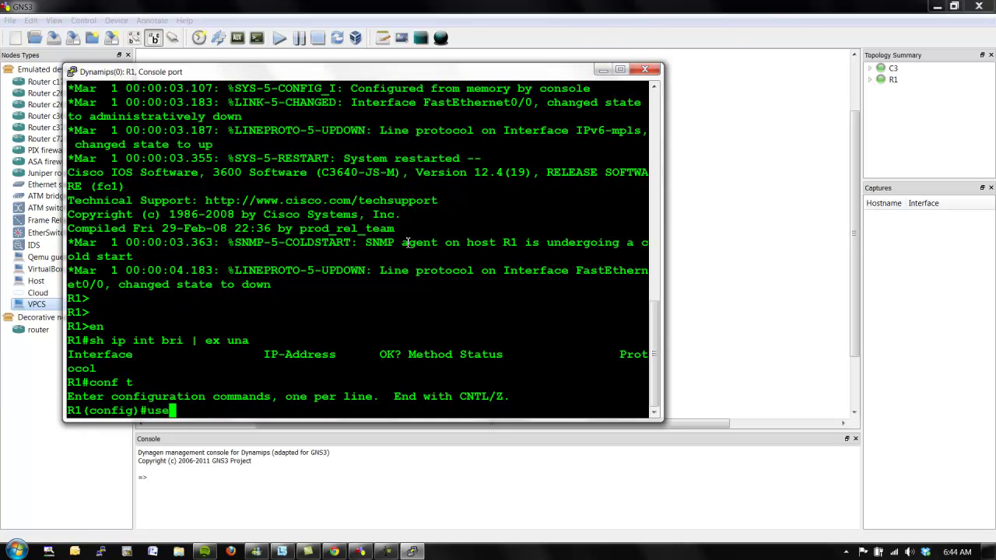
{"action": "type", "text": "rname cisco pa"}
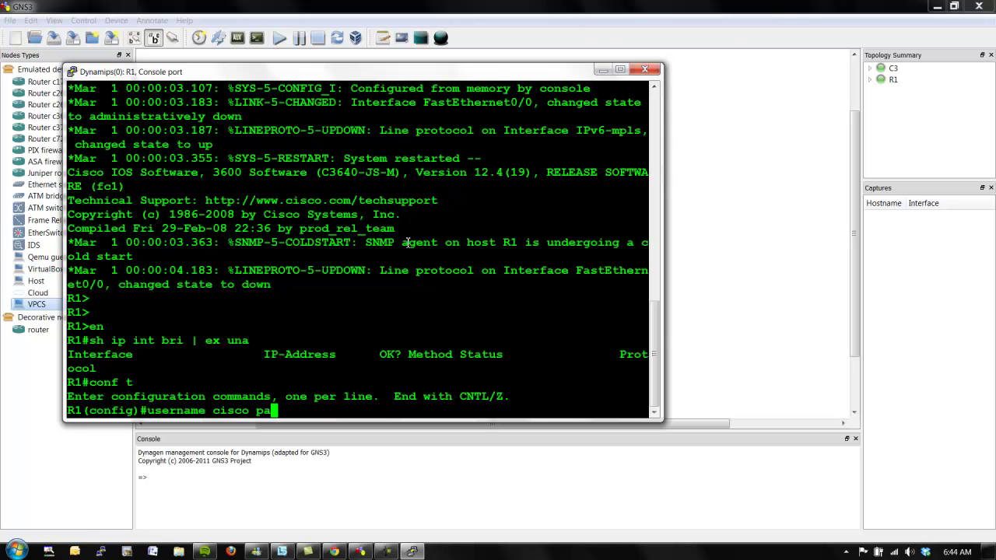
{"action": "type", "text": "ssword cisco"}
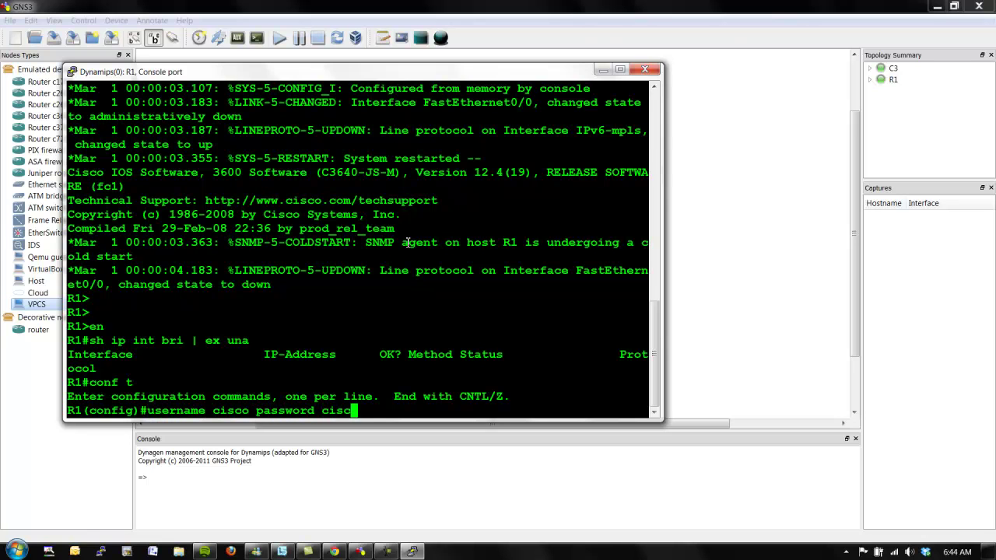
{"action": "key", "text": "Return"}
{"action": "type", "text": "enabl"}
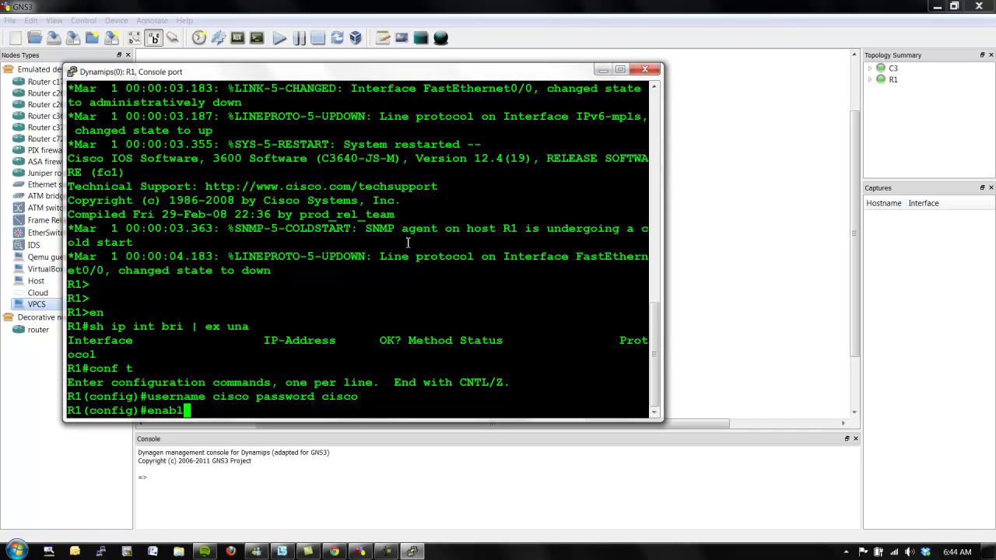
{"action": "type", "text": "e secret cisco"}
{"action": "key", "text": "Return"}
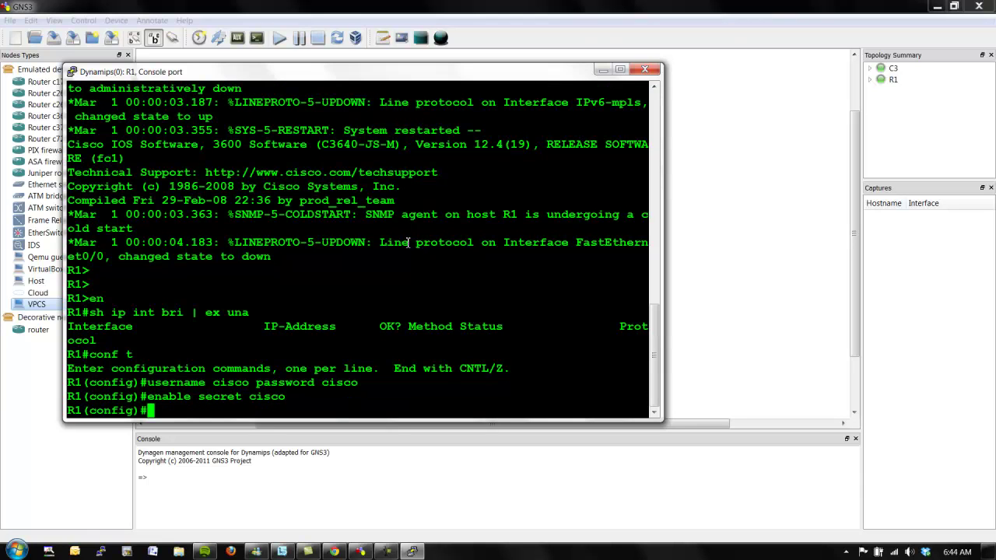
{"action": "type", "text": "do sh ip int bri"}
{"action": "key", "text": "Return"}
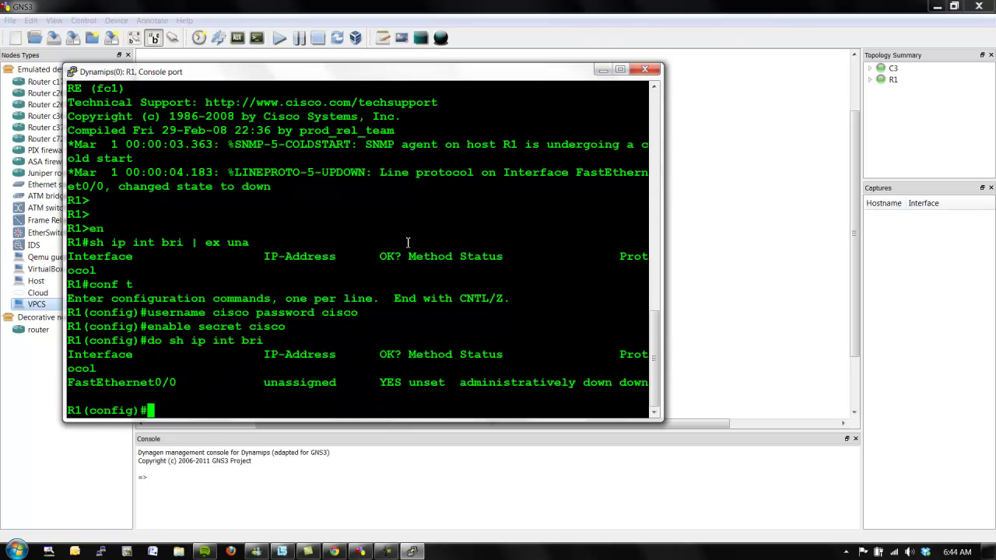
Assign FastEthernet0/0 the address 192.168.0.1 255.255.255.0 and bring it up with no shut.
{"action": "type", "text": "int f0/0"}
{"action": "key", "text": "Return"}
{"action": "type", "text": "ip "}
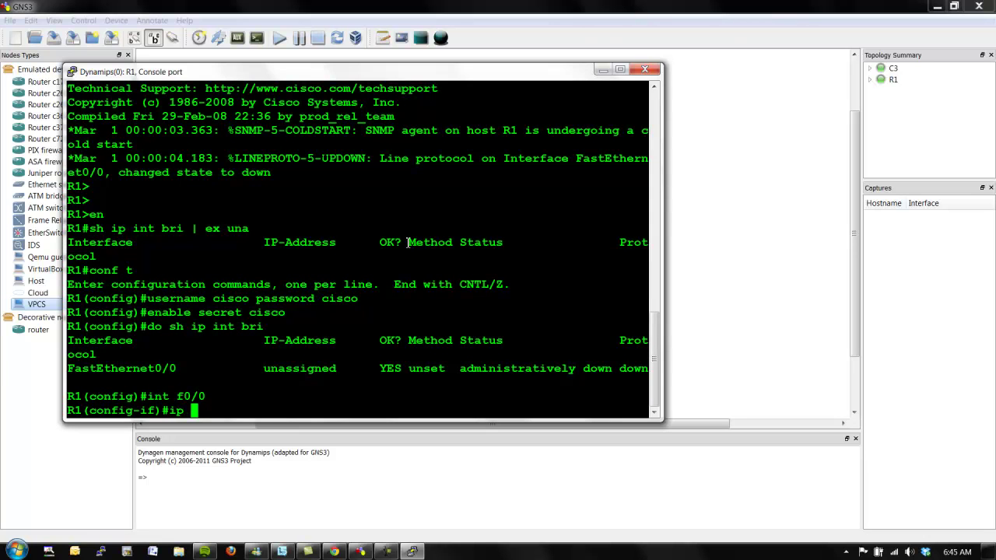
{"action": "type", "text": "add 192.168.0.1 255.25"}
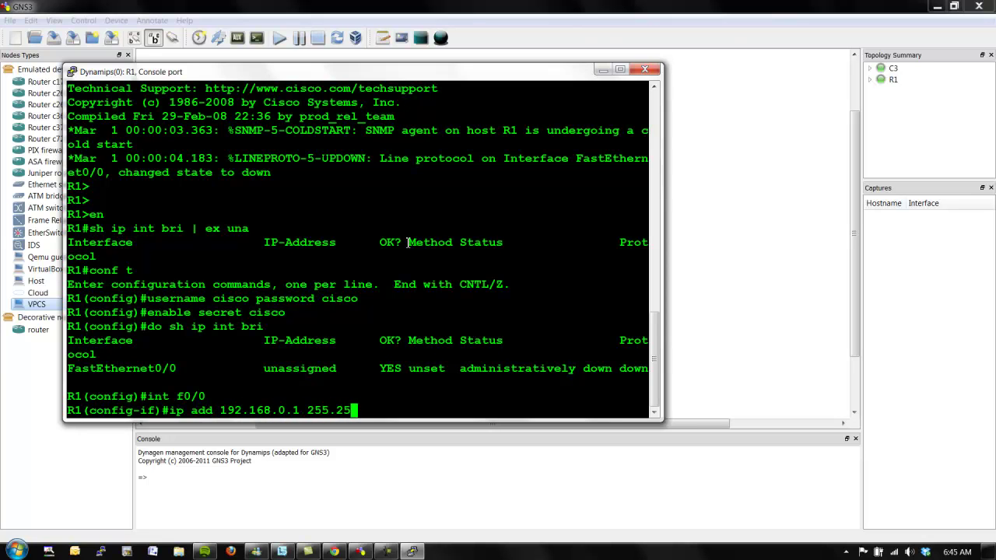
{"action": "type", "text": "5.255.0"}
{"action": "key", "text": "Return"}
{"action": "type", "text": "no sh"}
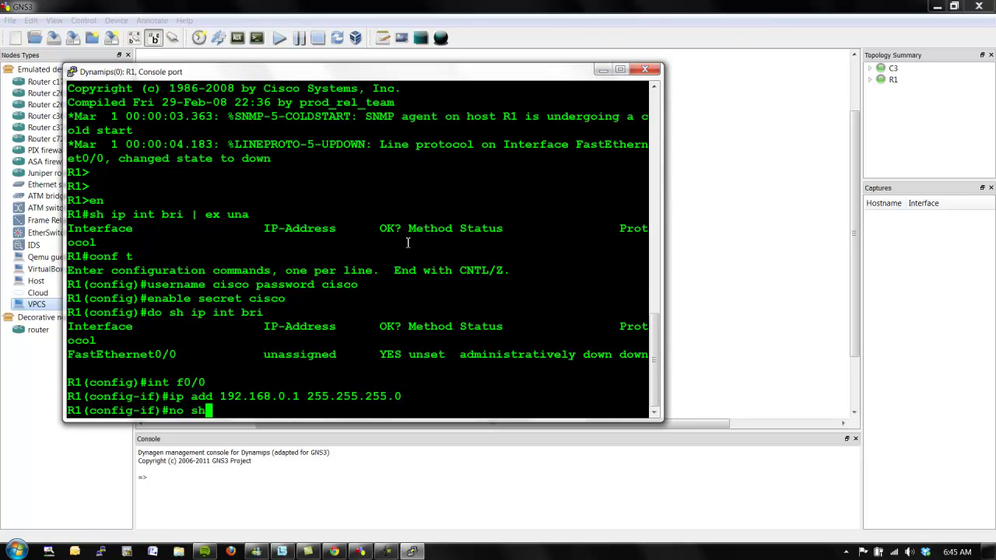
{"action": "type", "text": "ut"}
{"action": "key", "text": "Return"}
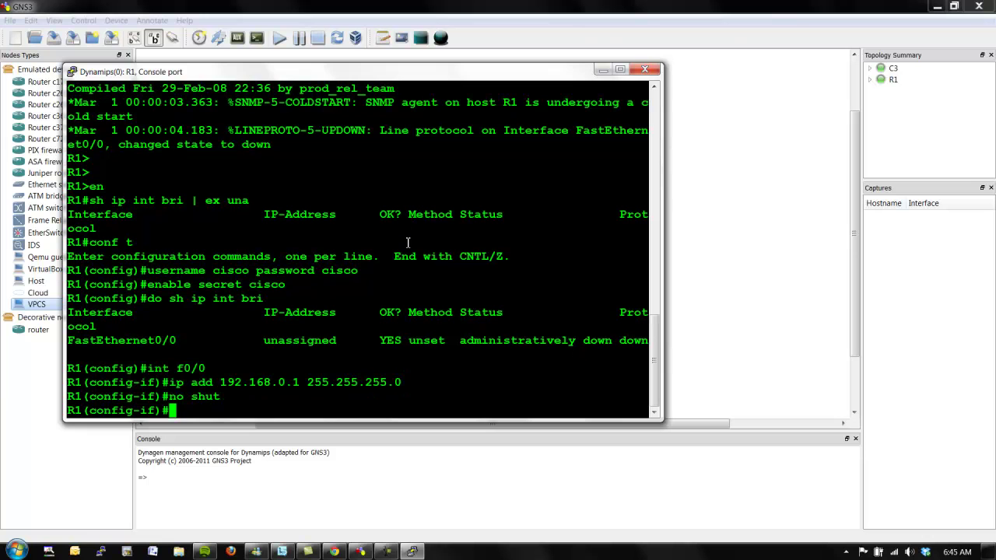
Require local user logins on VTY lines 0 4, end configuration, and return to the topology.
{"action": "type", "text": "line vty 0 4"}
{"action": "key", "text": "Return"}
{"action": "type", "text": "login local"}
{"action": "key", "text": "Return"}
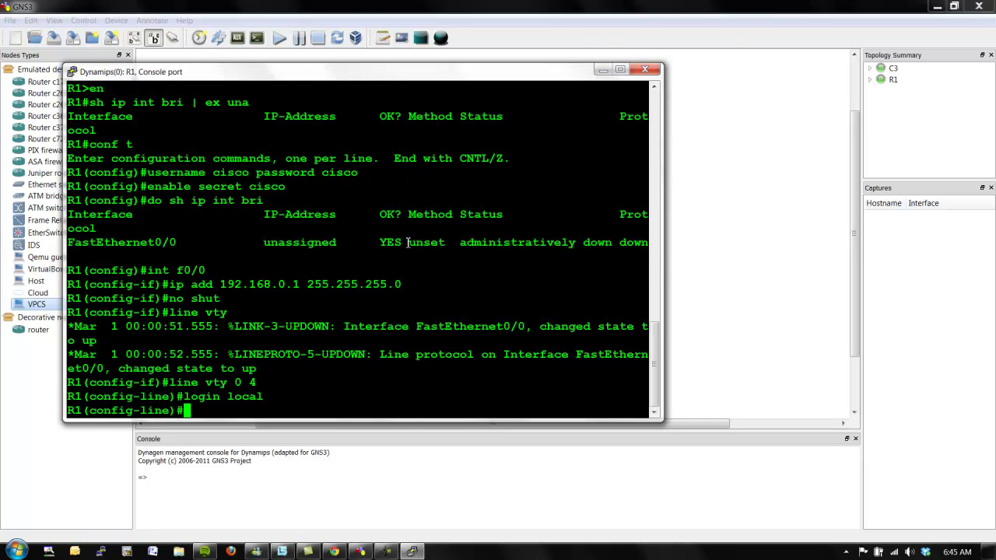
{"action": "type", "text": "end"}
{"action": "key", "text": "Return"}
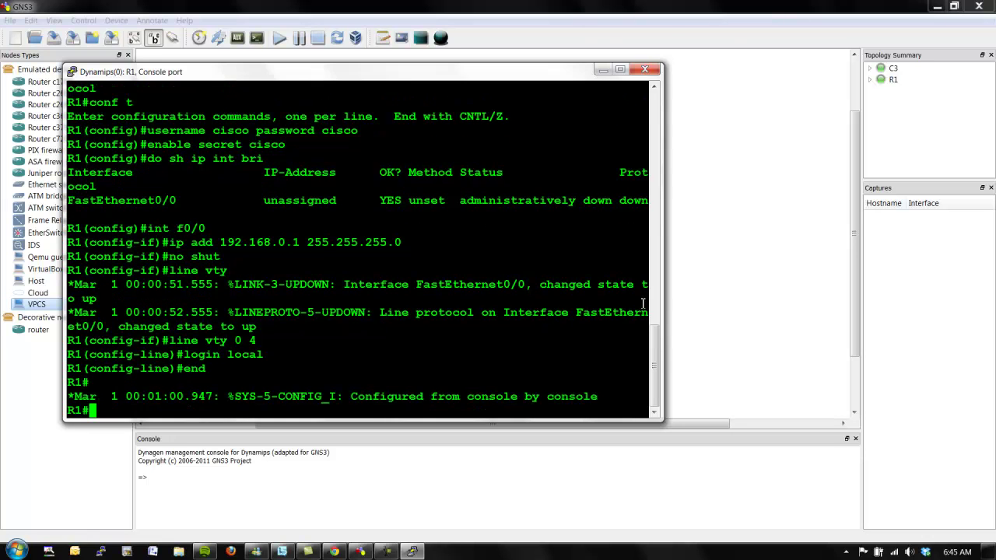
{"action": "left_click", "coordinate": [756, 307]}
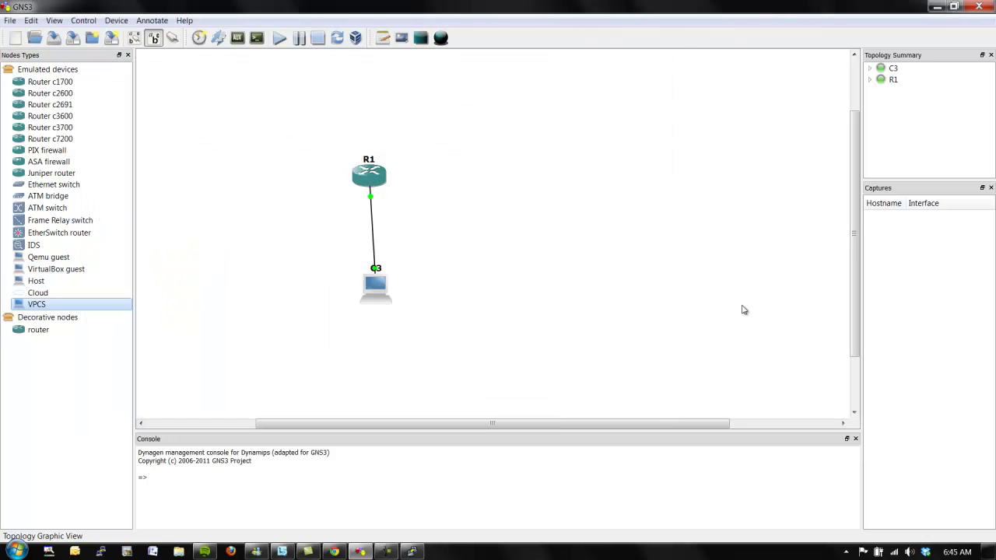
Open and cancel C3's node configuration, then launch vpcs.exe from the Run prompt.
{"action": "double_click", "coordinate": [372, 290]}
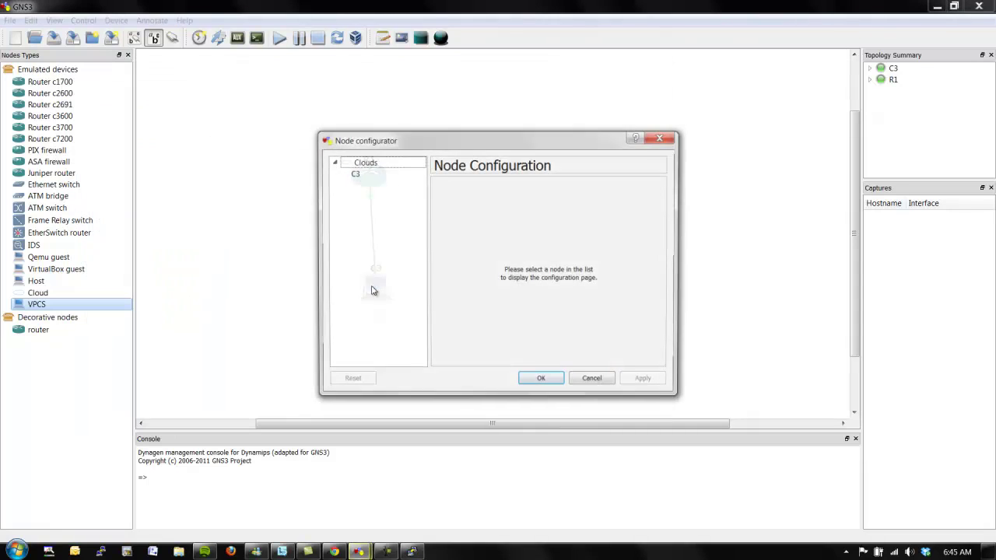
{"action": "left_click", "coordinate": [593, 380]}
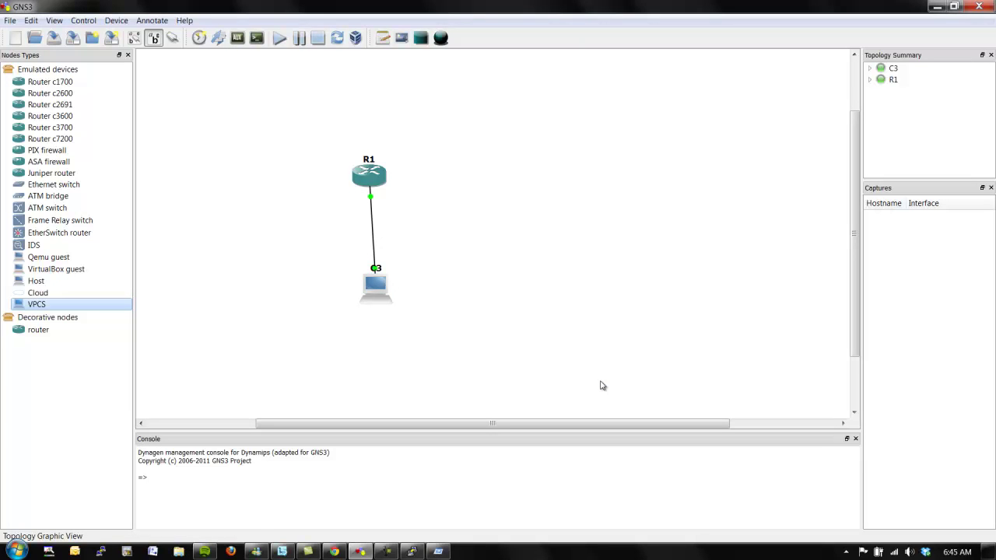
{"action": "key", "text": "super+r"}
{"action": "key", "text": "Return"}
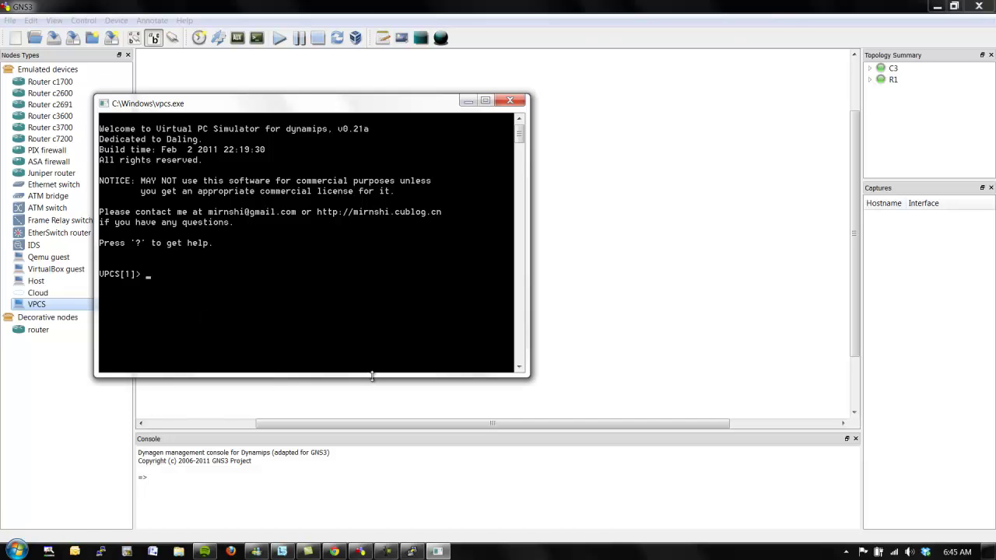
Switch through virtual PCs 2 to 9 in turn at the VPCS prompt.
{"action": "type", "text": "2"}
{"action": "key", "text": "Return"}
{"action": "type", "text": "3"}
{"action": "key", "text": "Return"}
{"action": "type", "text": "4"}
{"action": "key", "text": "Return"}
{"action": "type", "text": "5"}
{"action": "key", "text": "Return"}
{"action": "type", "text": "6"}
{"action": "key", "text": "Return"}
{"action": "type", "text": "7"}
{"action": "key", "text": "Return"}
{"action": "type", "text": "8"}
{"action": "key", "text": "Return"}
{"action": "type", "text": "9"}
{"action": "key", "text": "Return"}
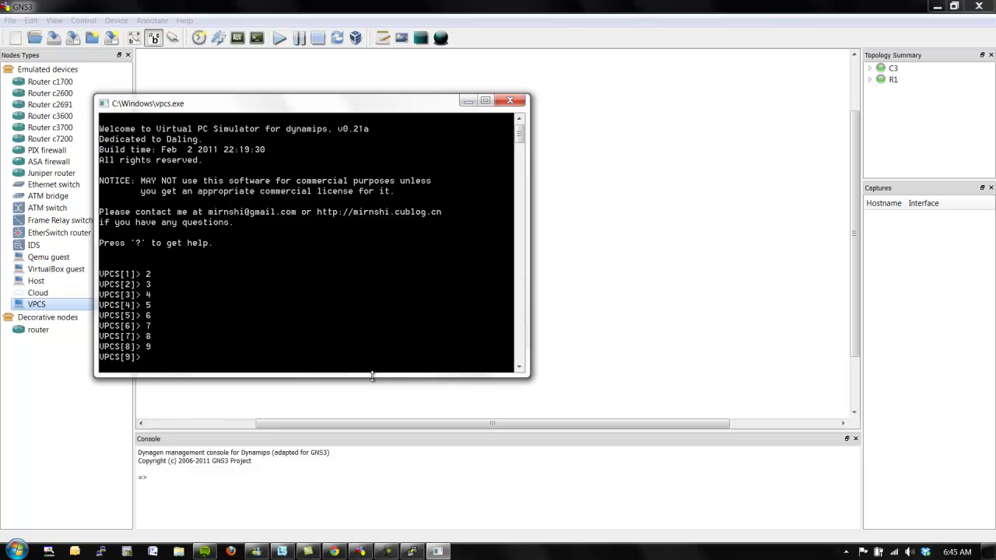
Return to PC 1 and run show to list all nine PCs' network settings.
{"action": "type", "text": "1"}
{"action": "key", "text": "Return"}
{"action": "type", "text": "show"}
{"action": "key", "text": "Return"}
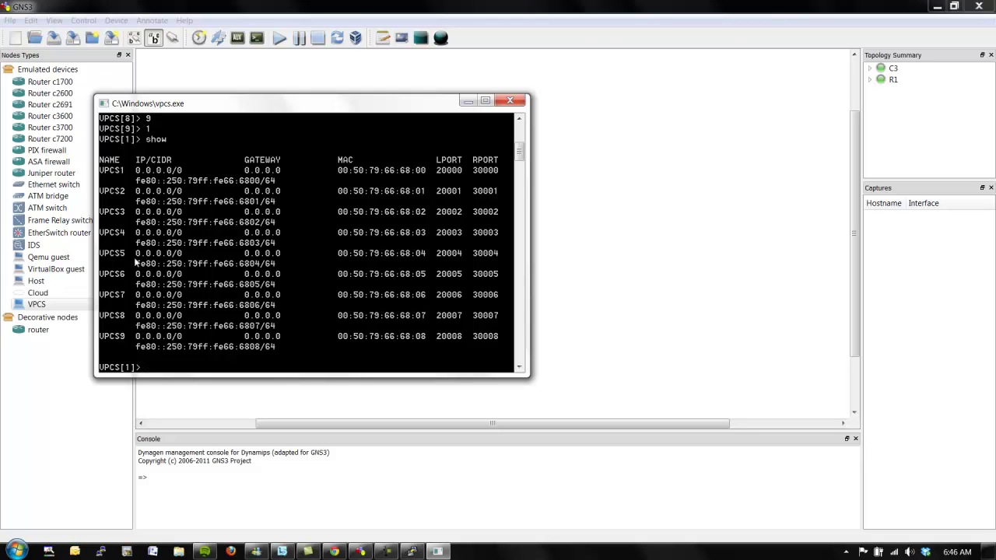
Give PC1 the address 192.168.0.2 and ping R1 at 192.168.0.1 successfully.
{"action": "type", "text": "ip 192.168.0.2"}
{"action": "key", "text": "Return"}
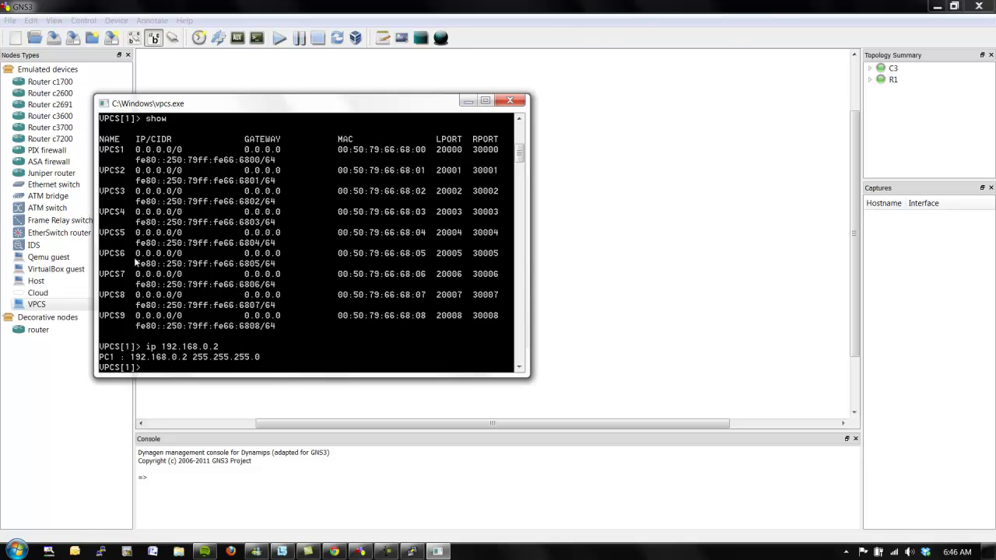
{"action": "type", "text": "ping 192.168.0.1"}
{"action": "key", "text": "Return"}
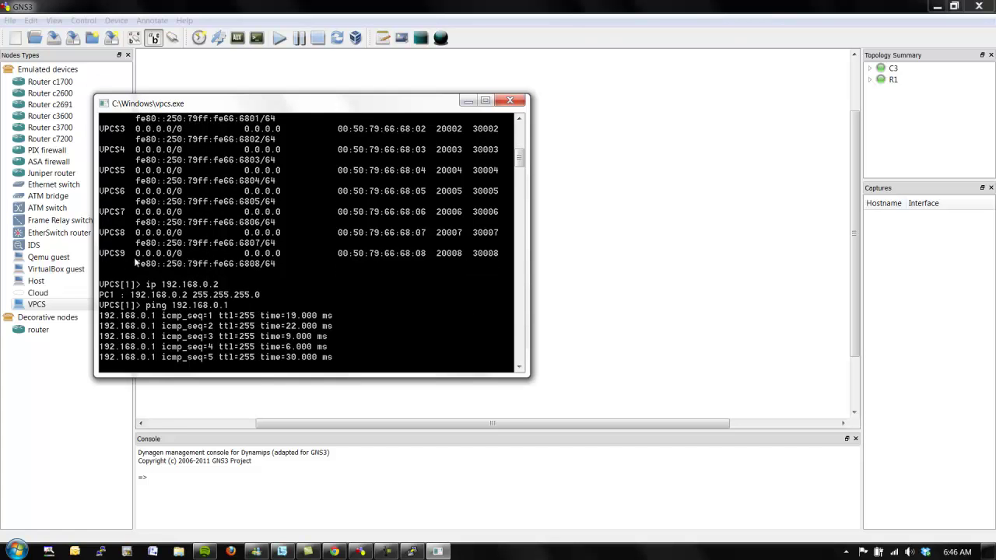
Attempt telnet to 192.168.0.1, which is rejected, then list the VPCS command help.
{"action": "type", "text": "telne"}
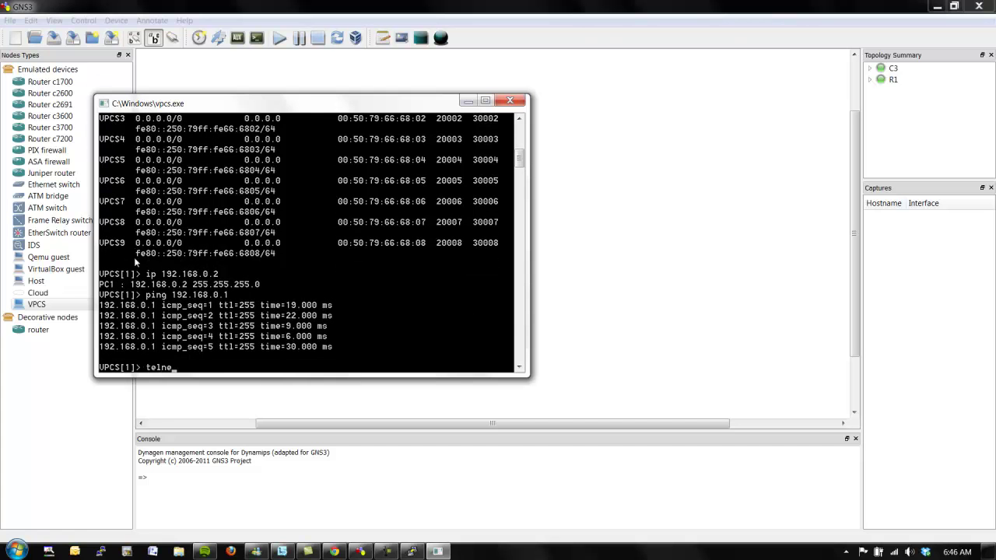
{"action": "type", "text": "t 192.168.0.1"}
{"action": "key", "text": "Return"}
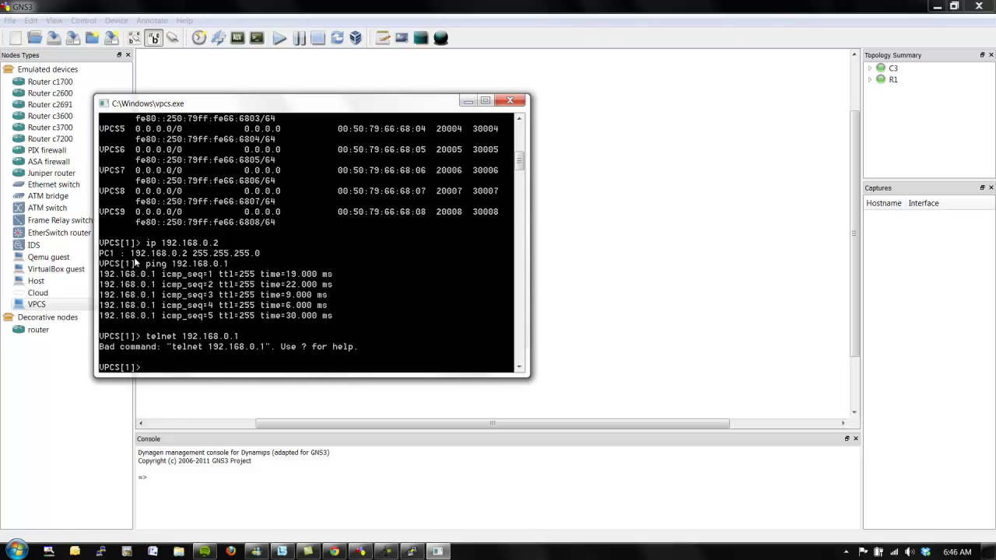
{"action": "type", "text": "?"}
{"action": "key", "text": "Return"}
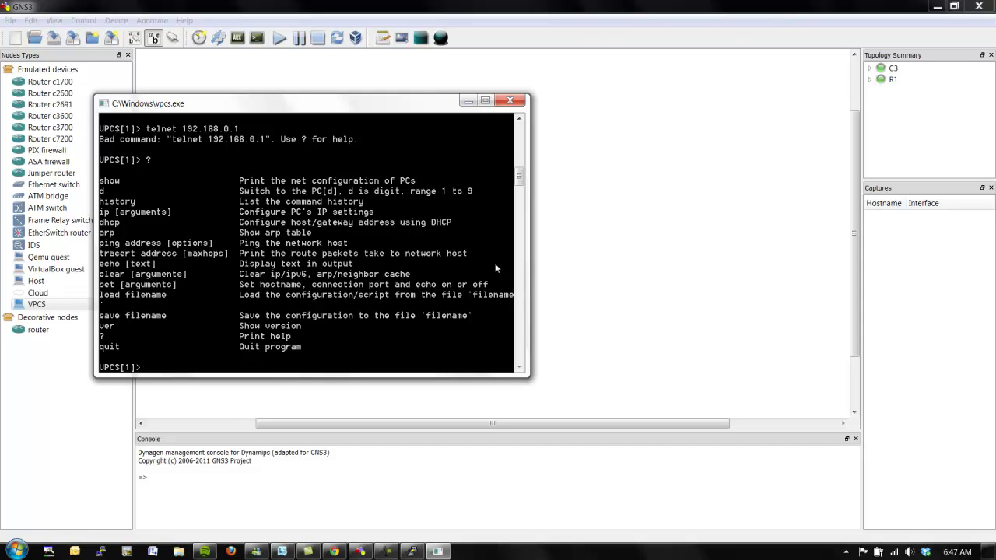
{"action": "left_click", "coordinate": [386, 551]}
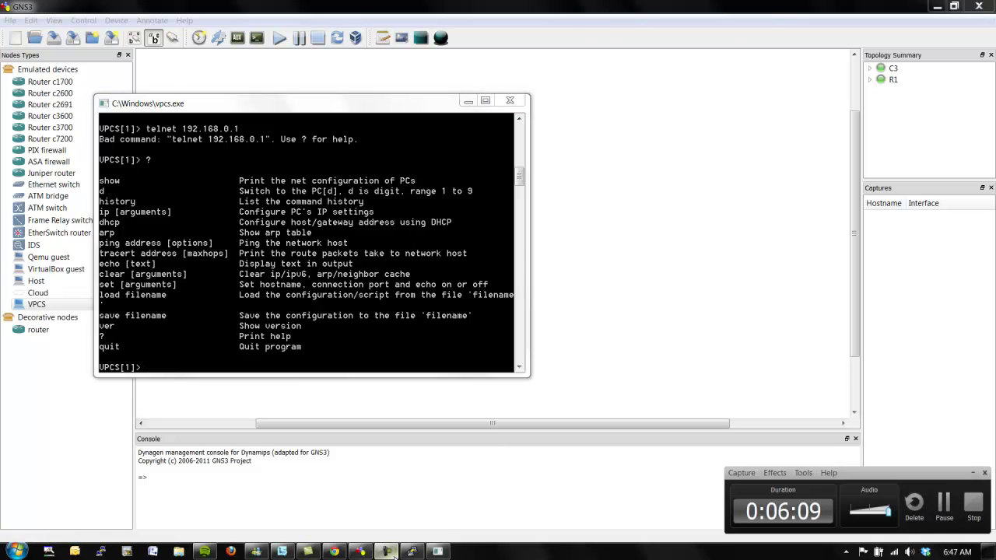